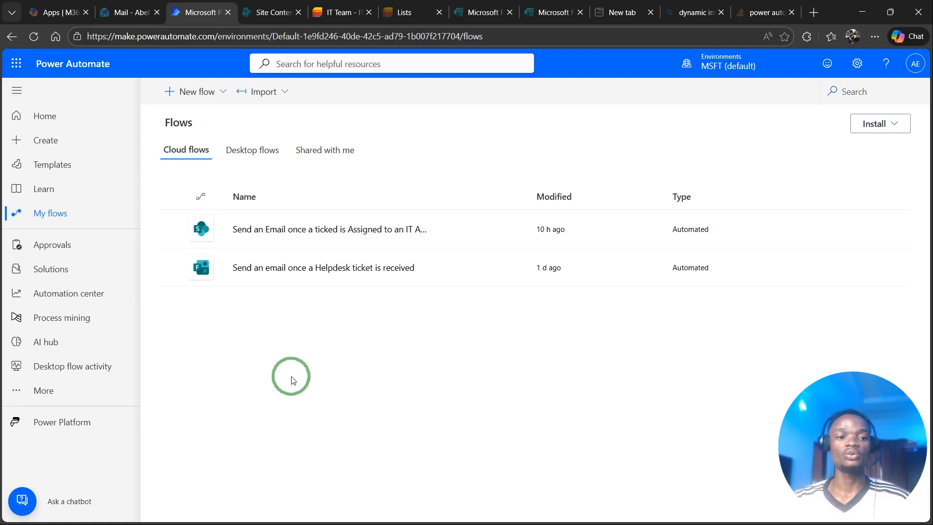
- Create an automated cloud flow named "Post a message on the Teams Channel when a task is Assigned" with SharePoint's "When an item is created or modified" trigger
click(53, 146)
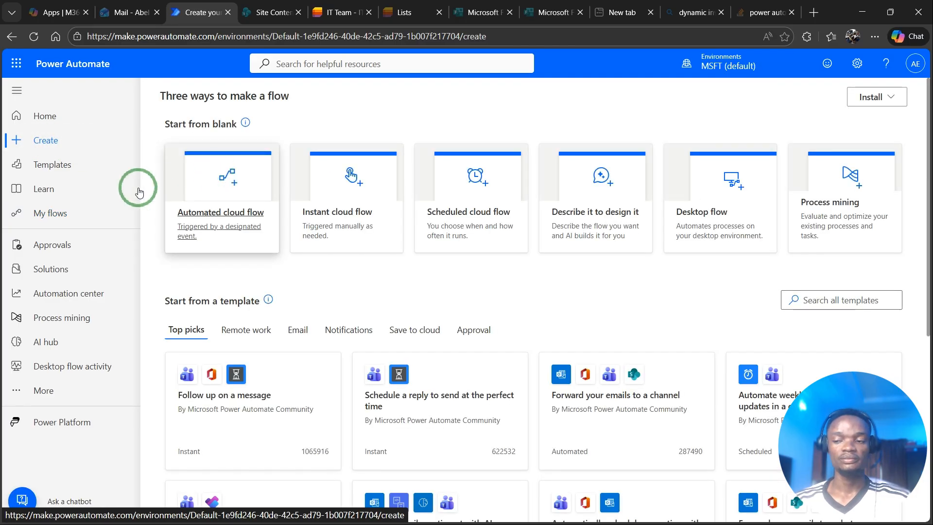
click(211, 214)
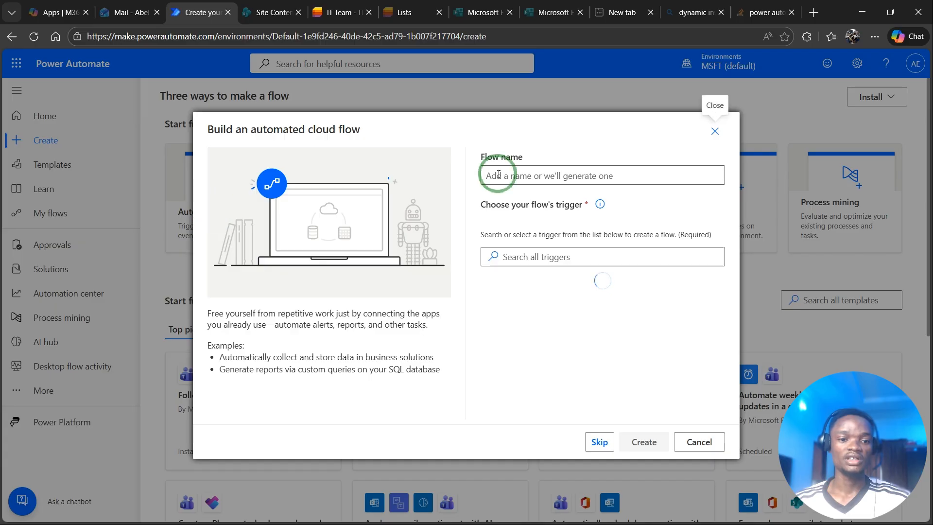
click(538, 175)
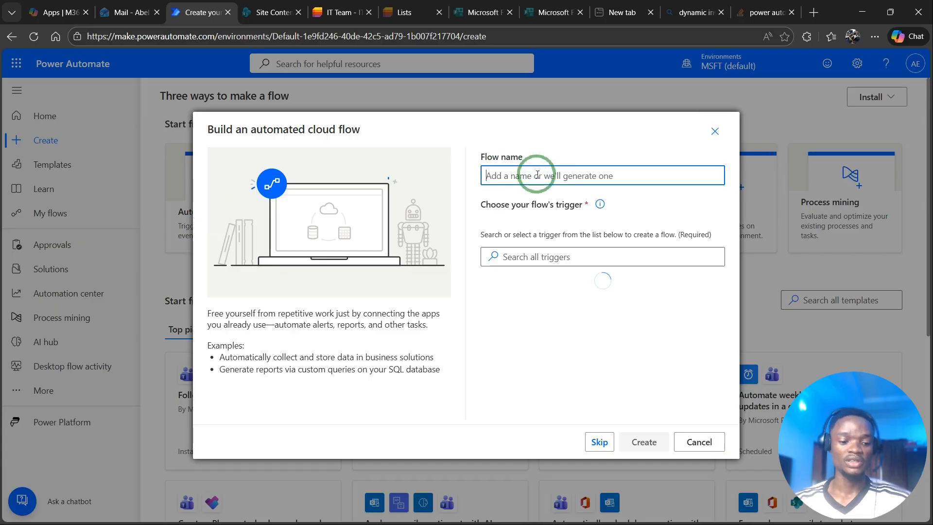
text(o)
key(BackSpace)
text(Post a message on the Teams Channel when a task is)
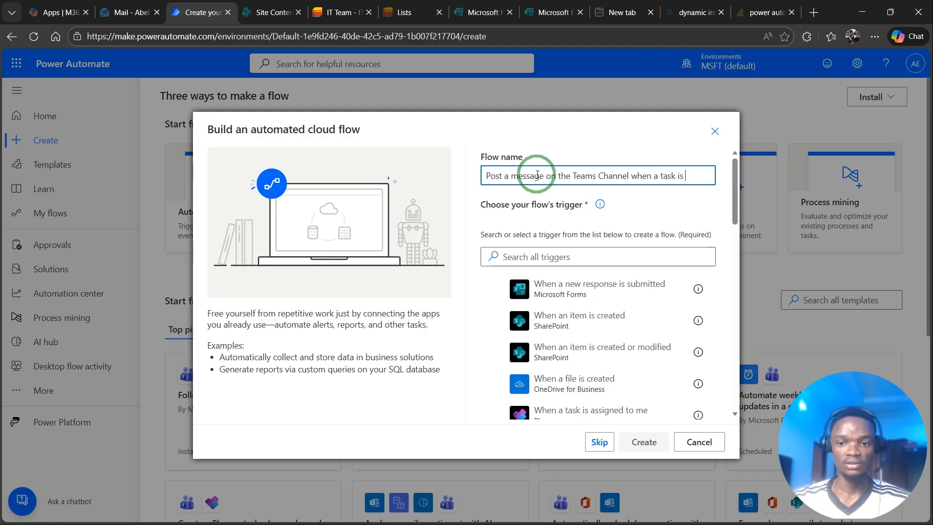
text(gned)
click(538, 347)
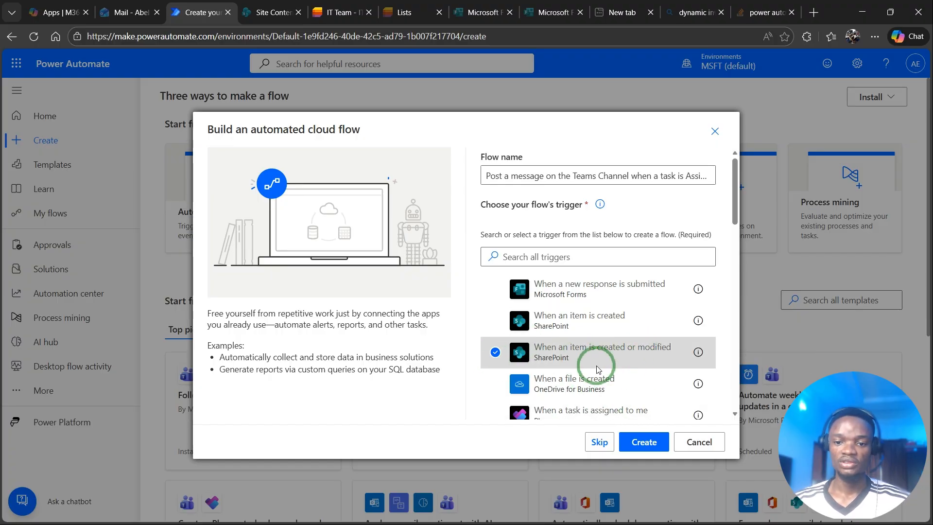
click(648, 447)
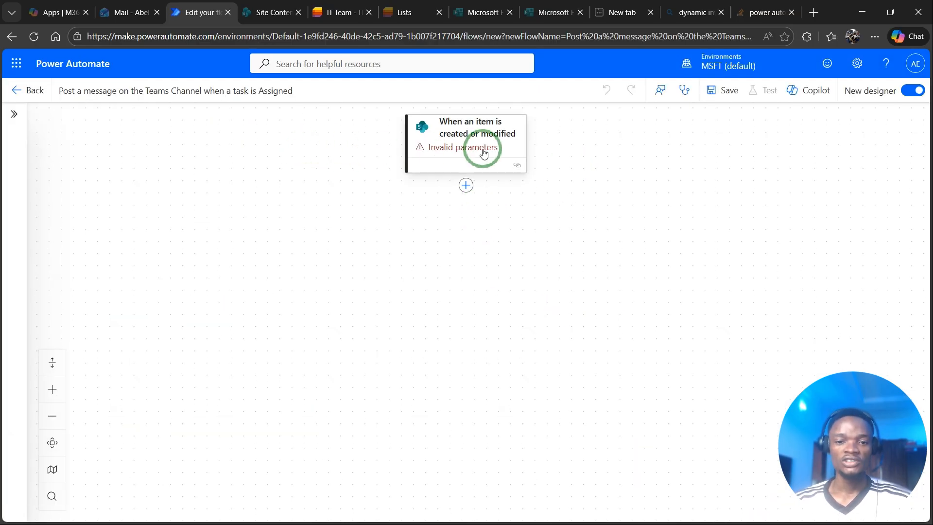
click(483, 150)
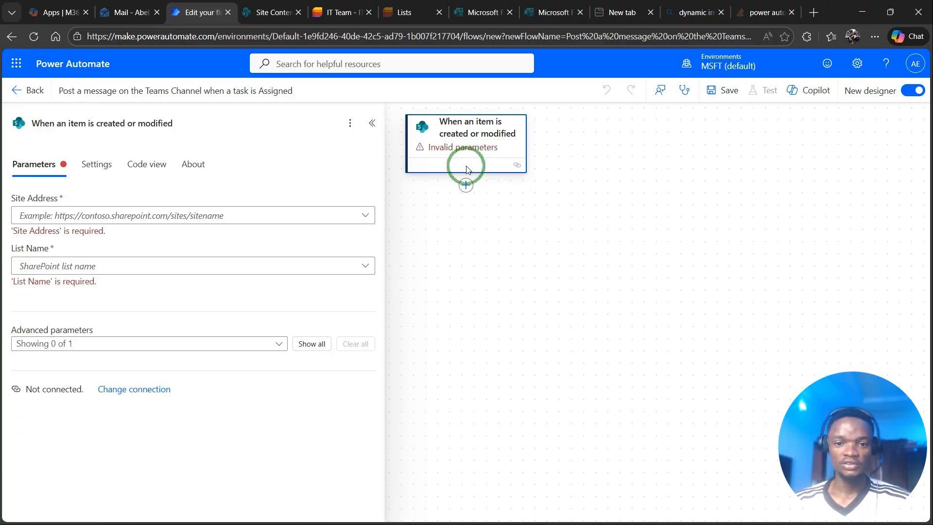
click(163, 219)
click(239, 223)
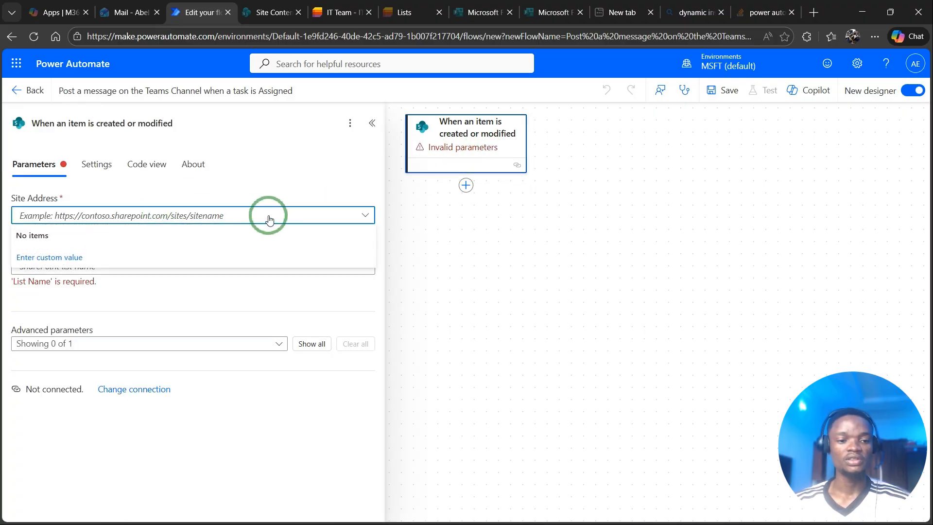
click(496, 217)
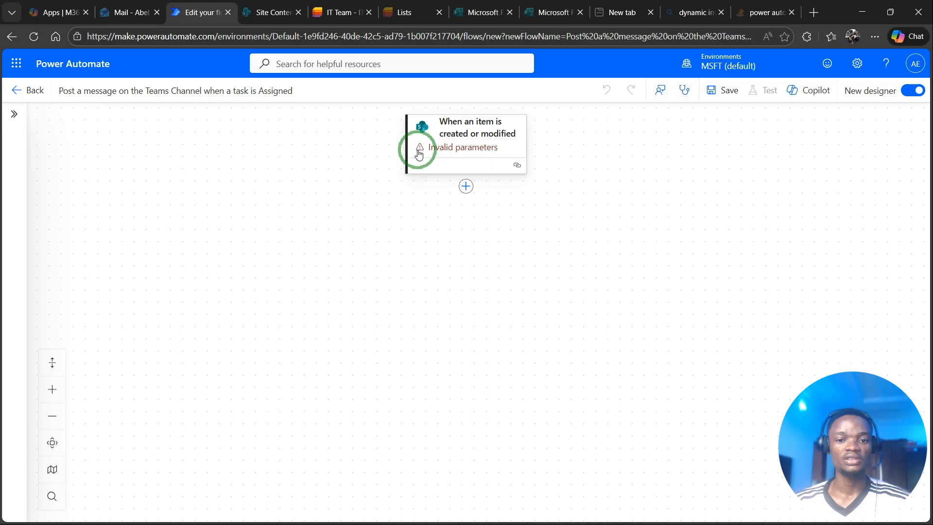
- Set the trigger's site address to the IT Team SharePoint site and its list name to IT Helpdesk
click(467, 146)
click(227, 220)
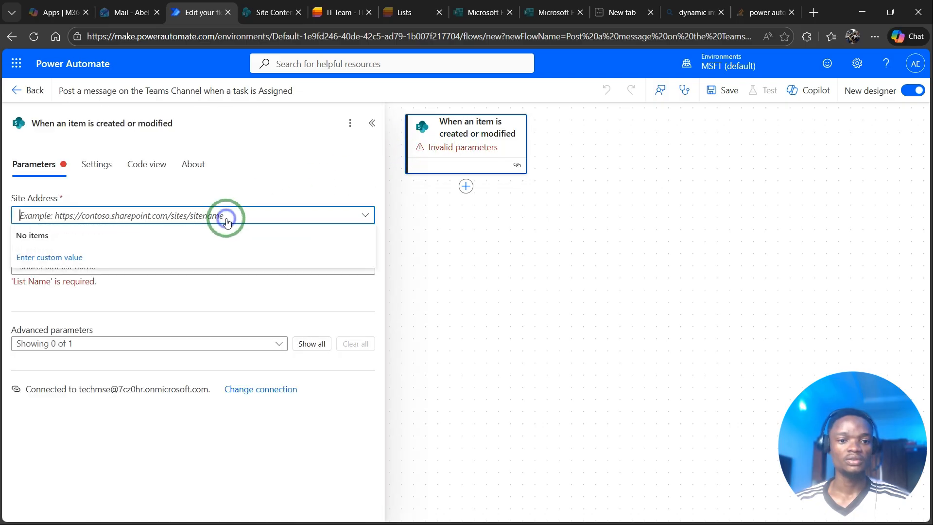
click(58, 259)
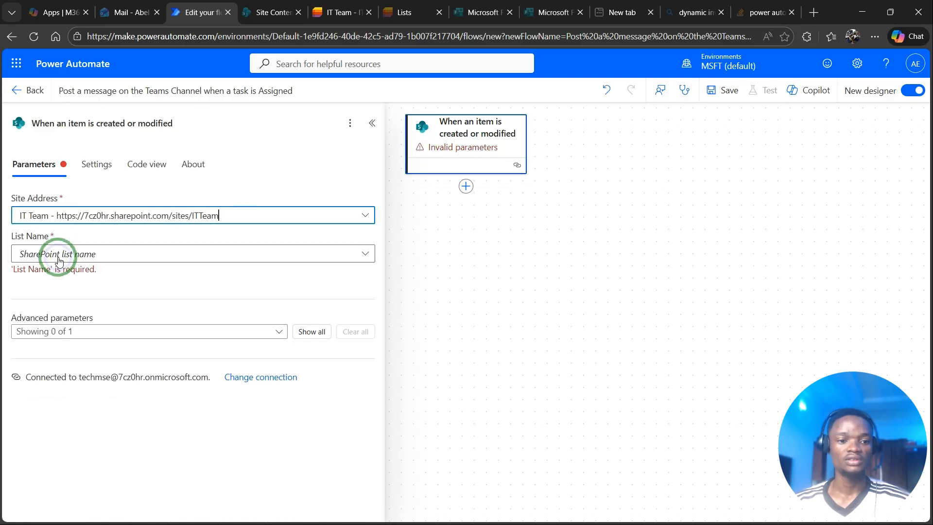
click(140, 254)
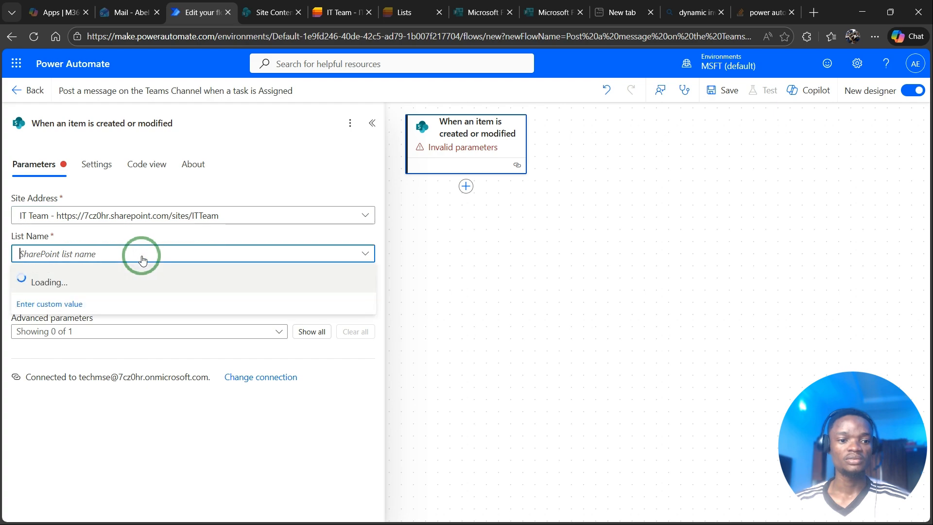
click(221, 236)
click(214, 249)
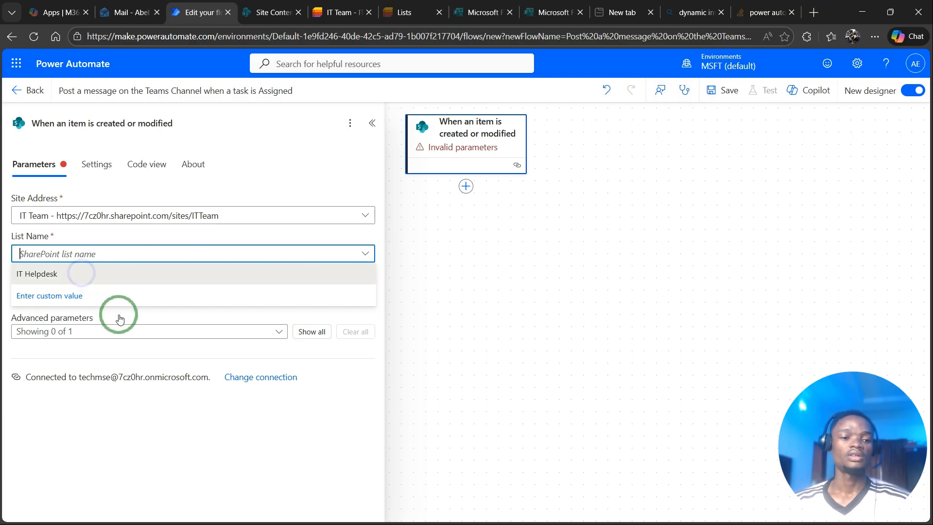
click(504, 269)
- Add the SharePoint action "Get changes for an item or a file (properties only)" after the trigger
click(466, 168)
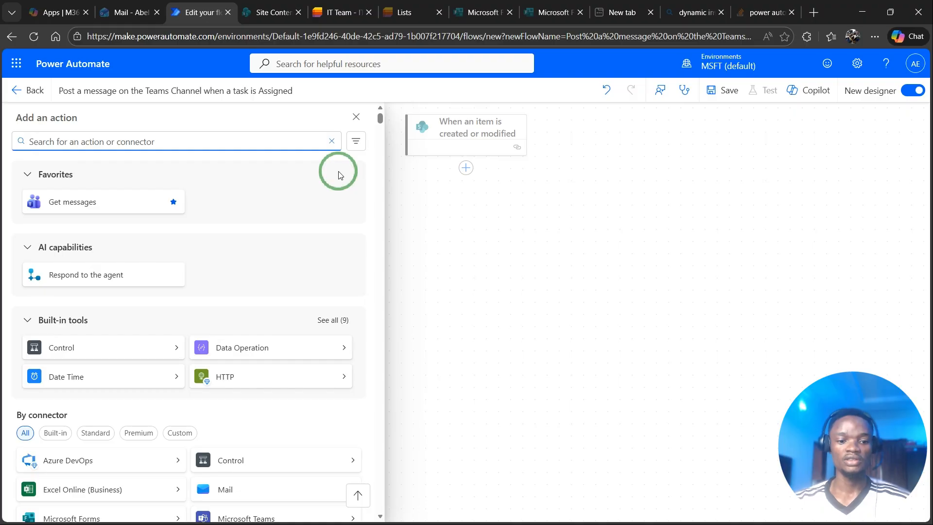
text(get c)
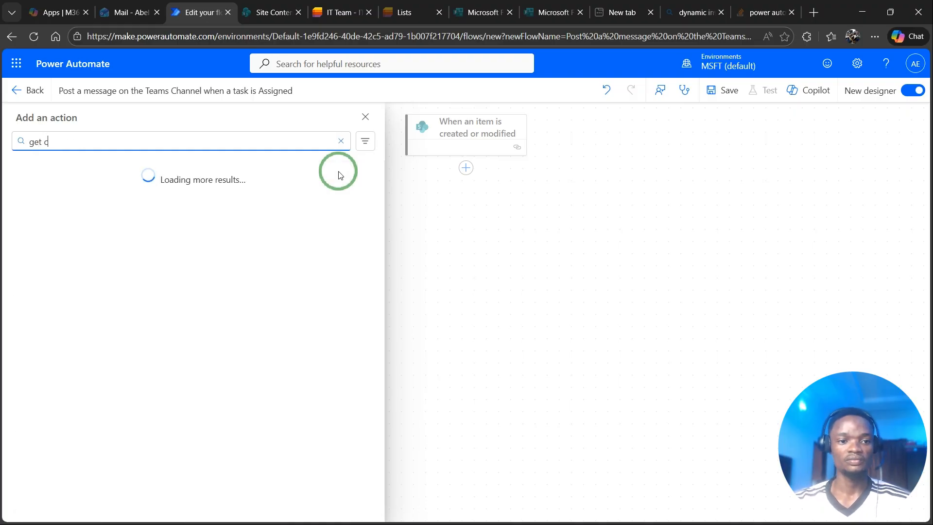
text(han)
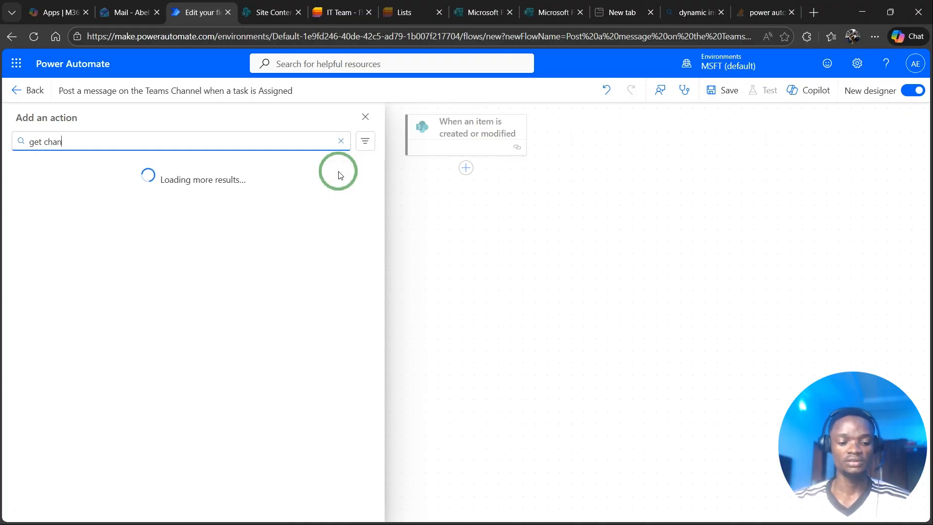
text(ges)
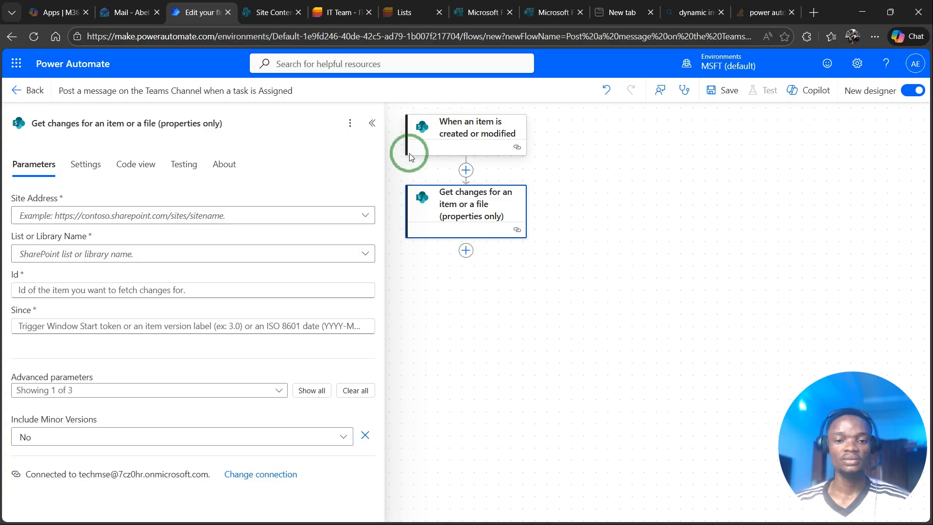
- Point the Get changes action at the IT Team site and its IT Helpdesk list
click(122, 223)
click(91, 257)
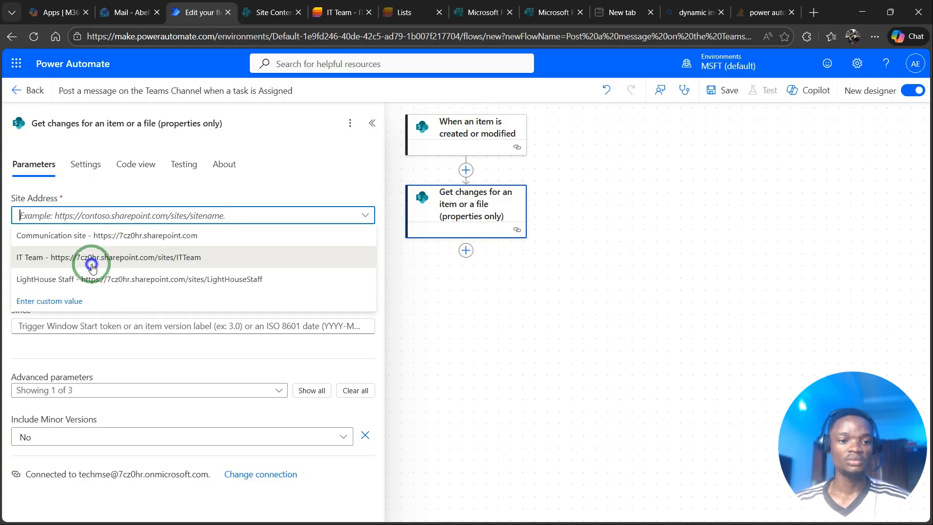
click(119, 253)
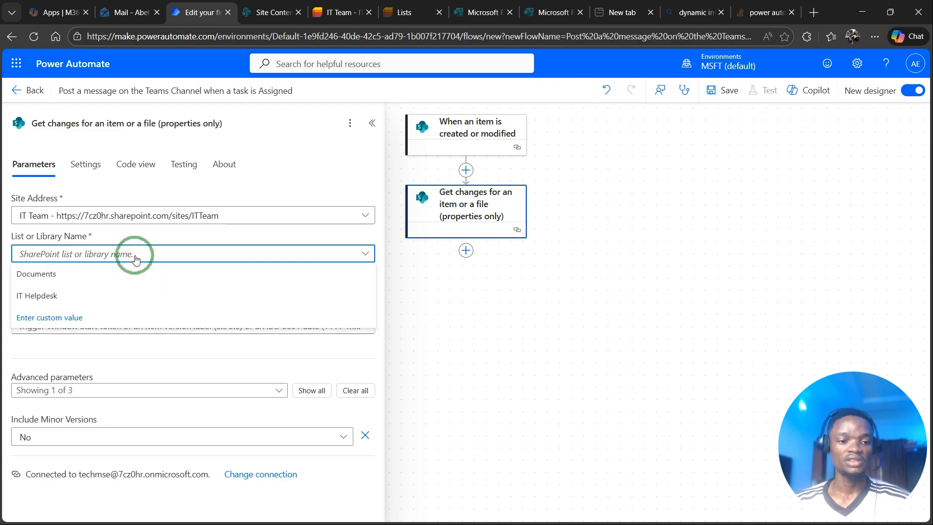
click(46, 297)
- Fill the Get changes action's Id with the trigger's ID and its Since value with Trigger Window Start Token
click(108, 290)
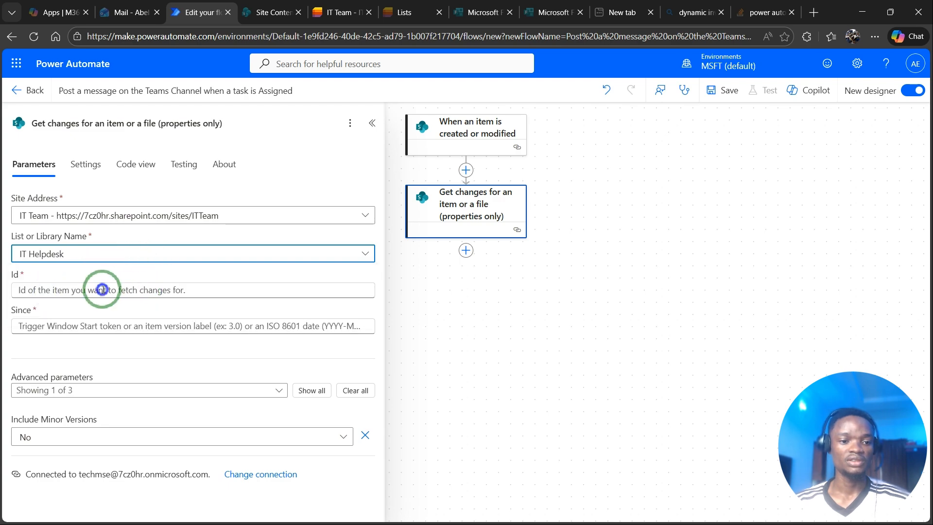
click(371, 286)
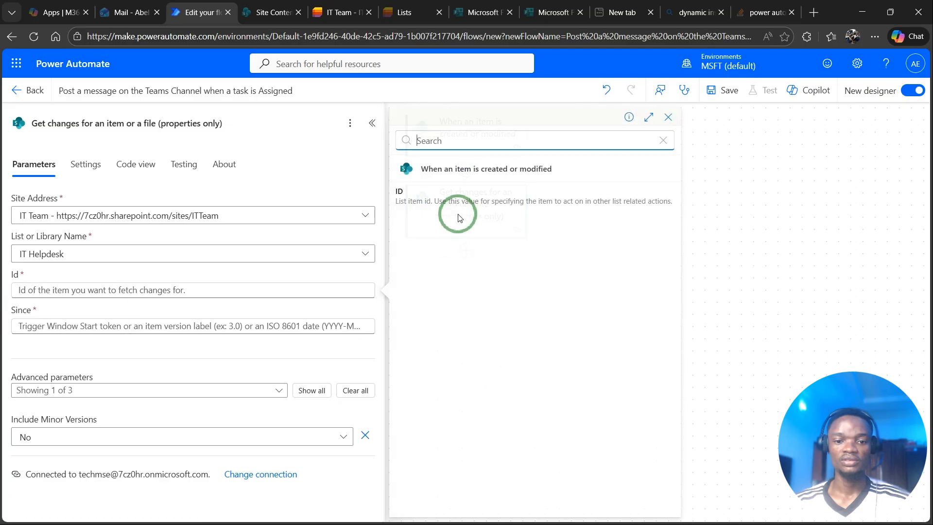
click(438, 194)
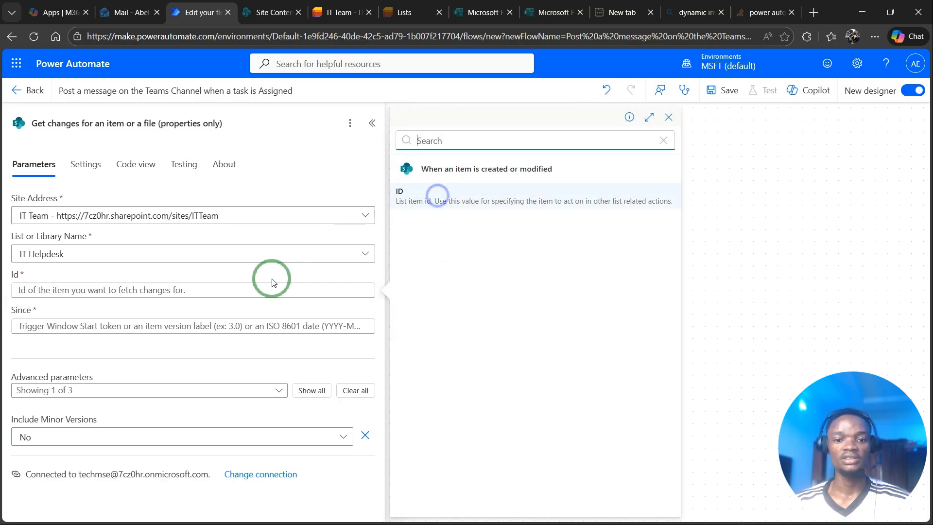
click(117, 327)
click(376, 321)
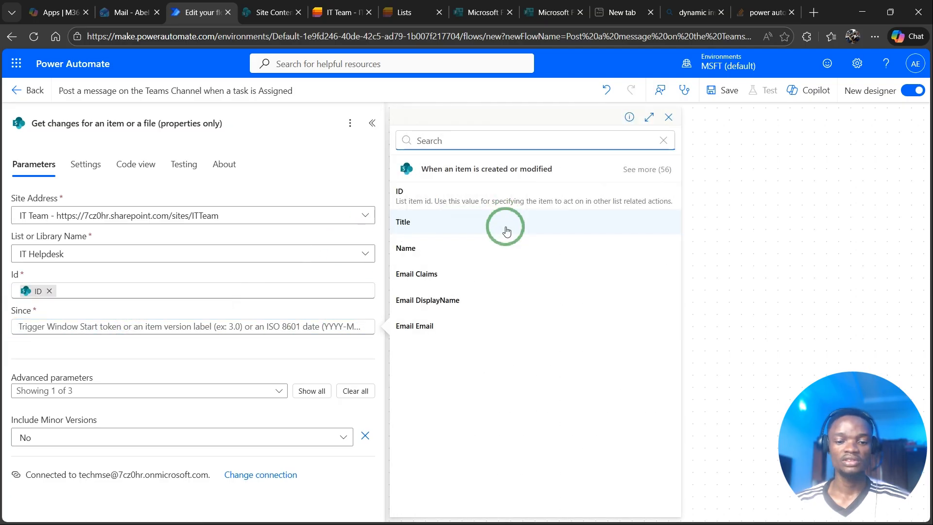
click(673, 170)
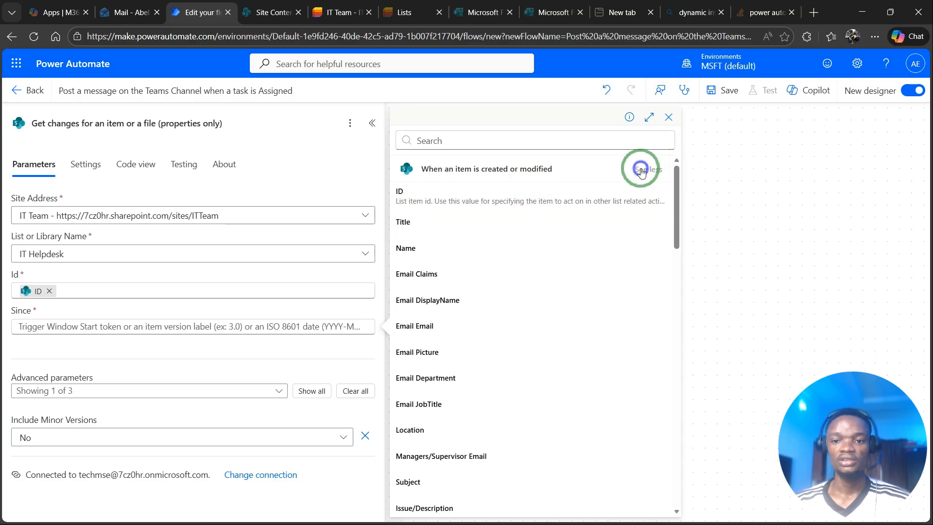
scroll(658, 241, down, 2)
drag(679, 241, 617, 510)
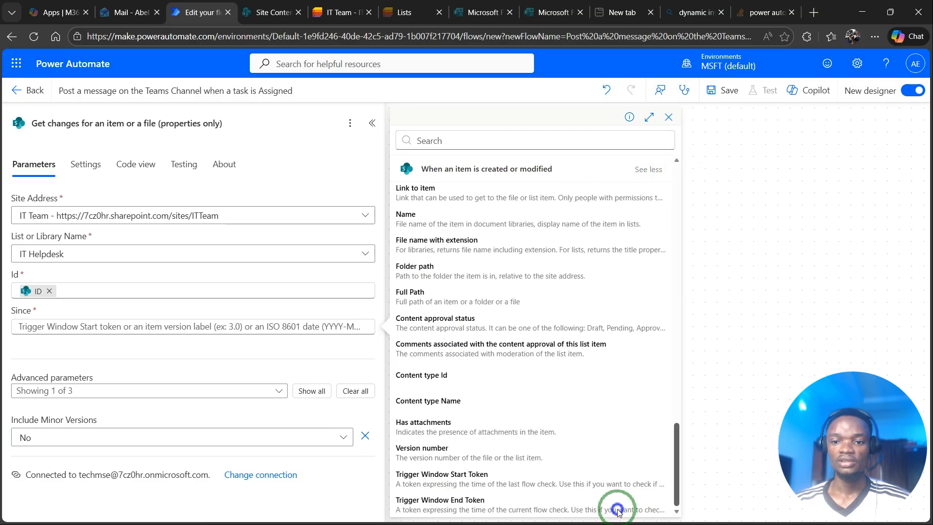
click(435, 484)
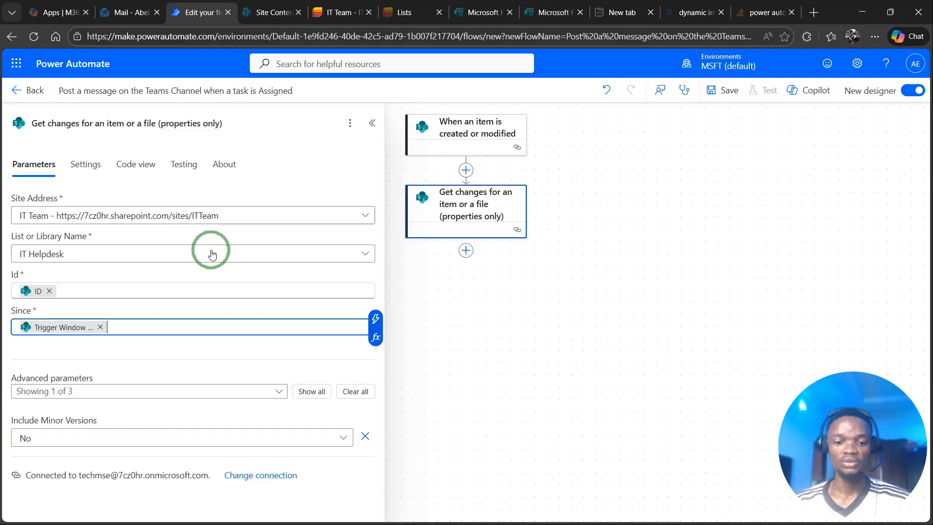
- Add a Condition control after the Get changes action
click(466, 251)
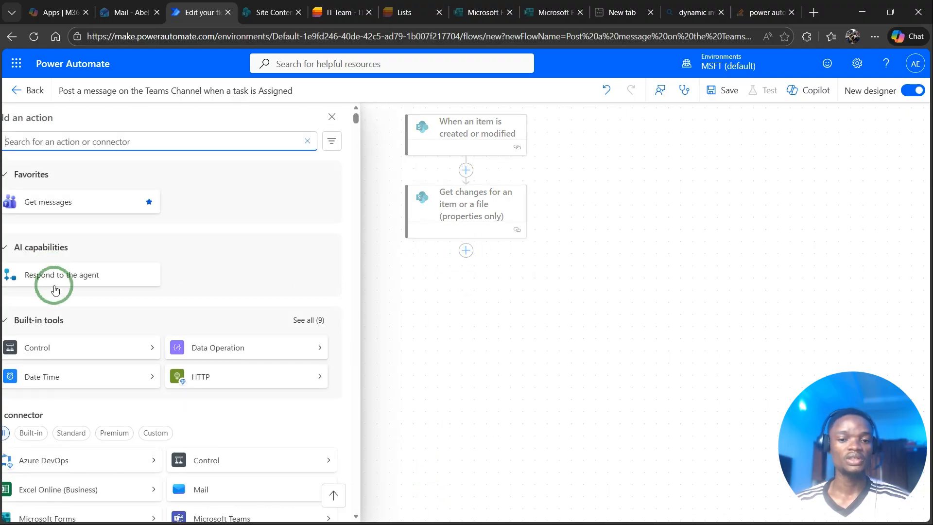
click(78, 351)
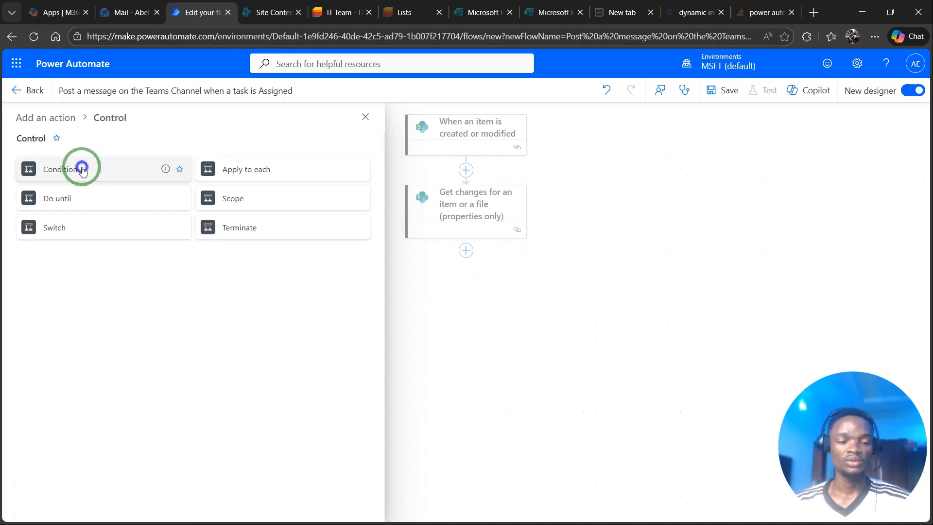
click(82, 168)
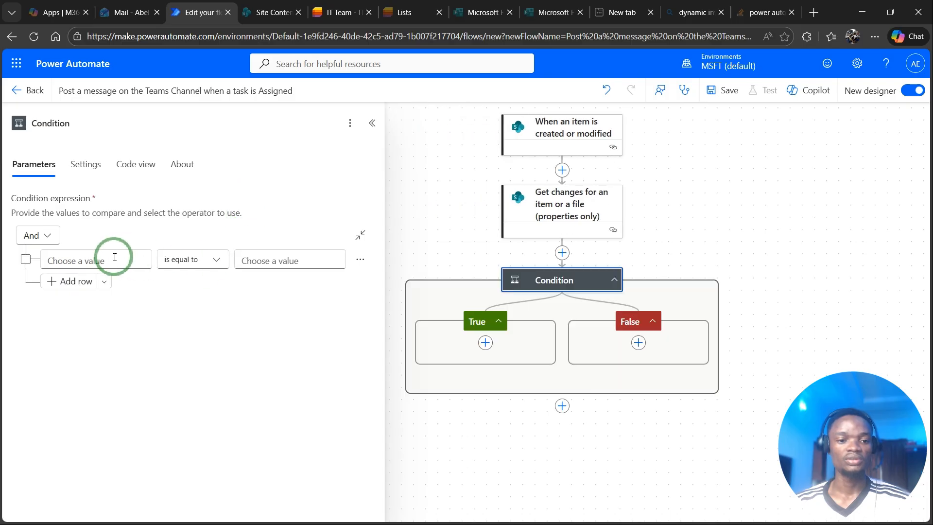
- Set the first value of the condition to the dynamic content "Has Column Changed: Assigned Task" from the Get changes action
click(114, 257)
click(31, 247)
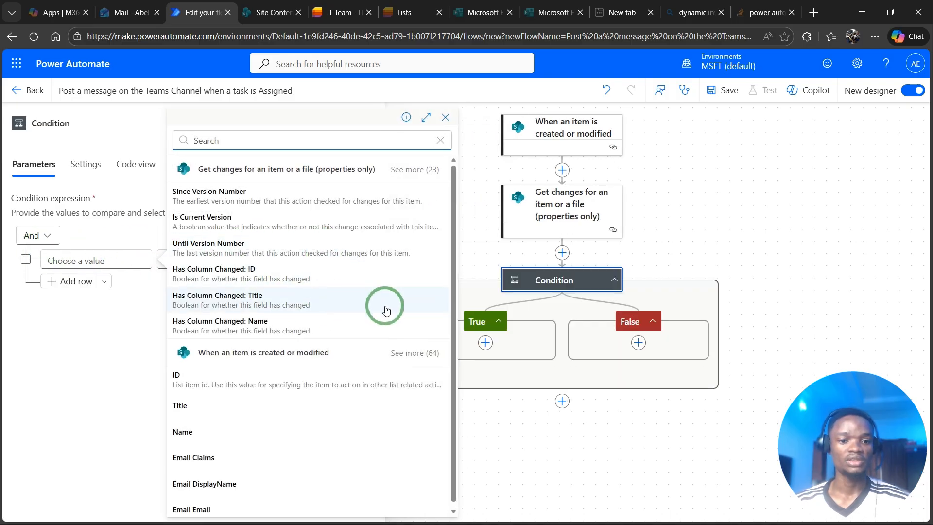
click(430, 171)
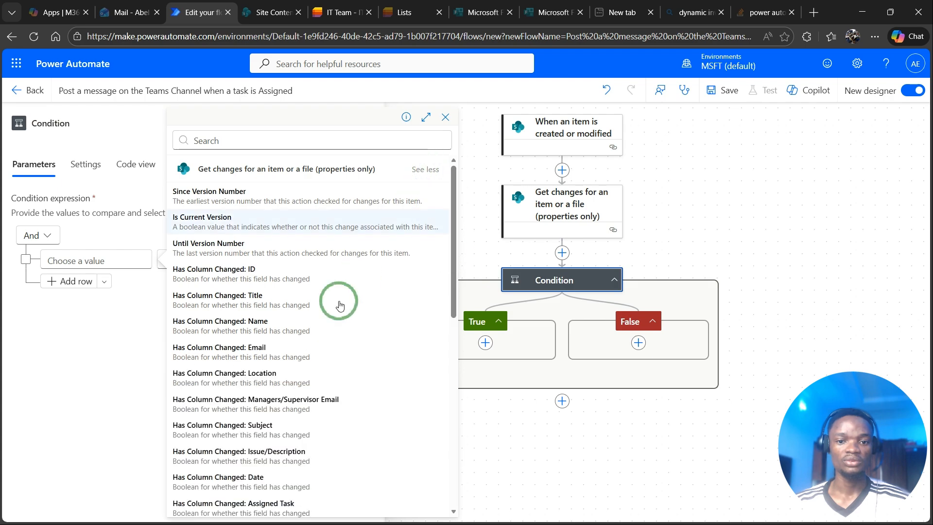
drag(452, 292, 452, 366)
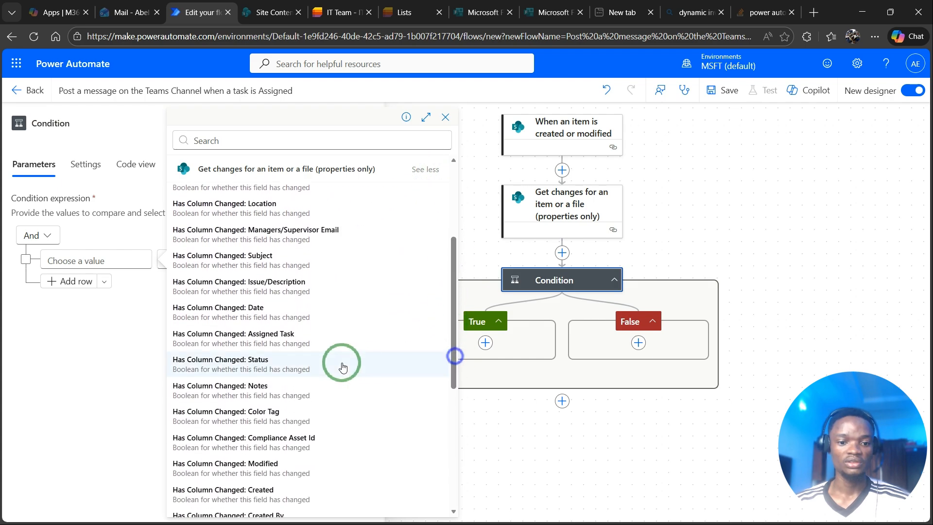
click(245, 346)
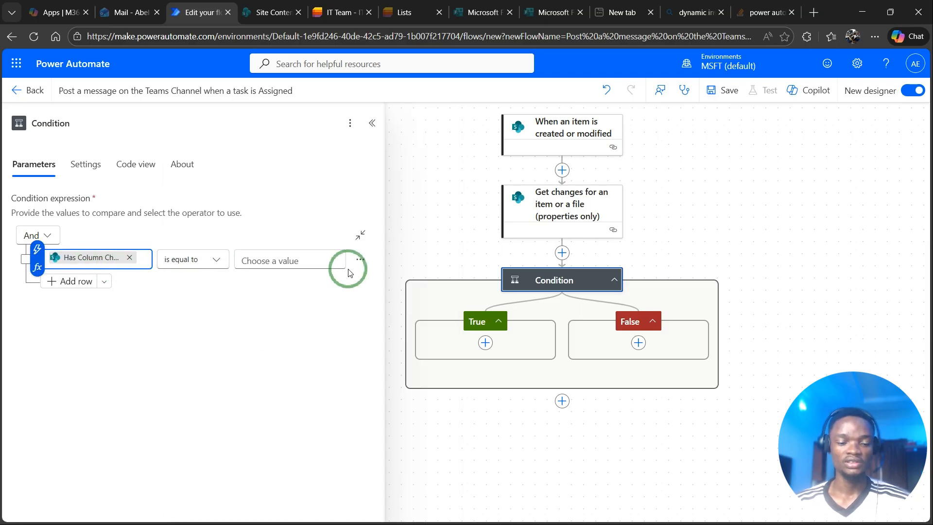
- Set the comparison value of the condition's first row to the expression true
click(307, 260)
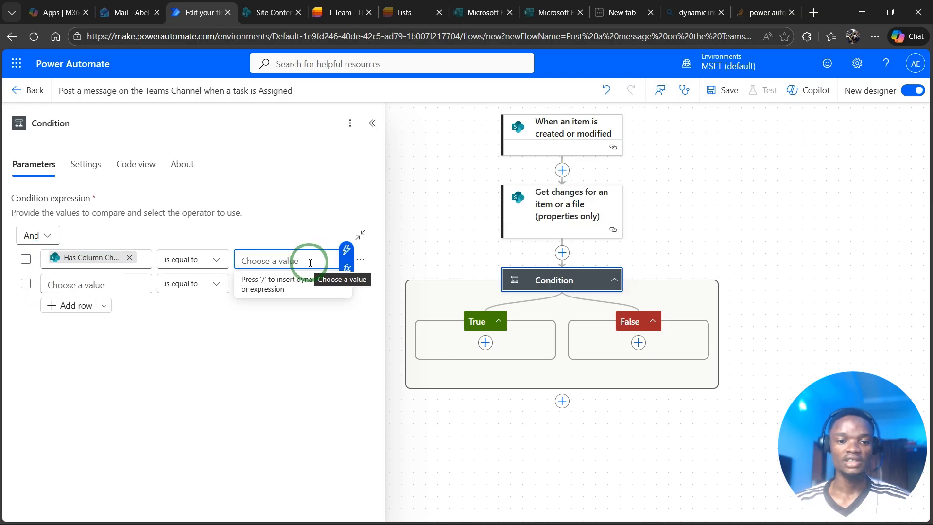
click(347, 265)
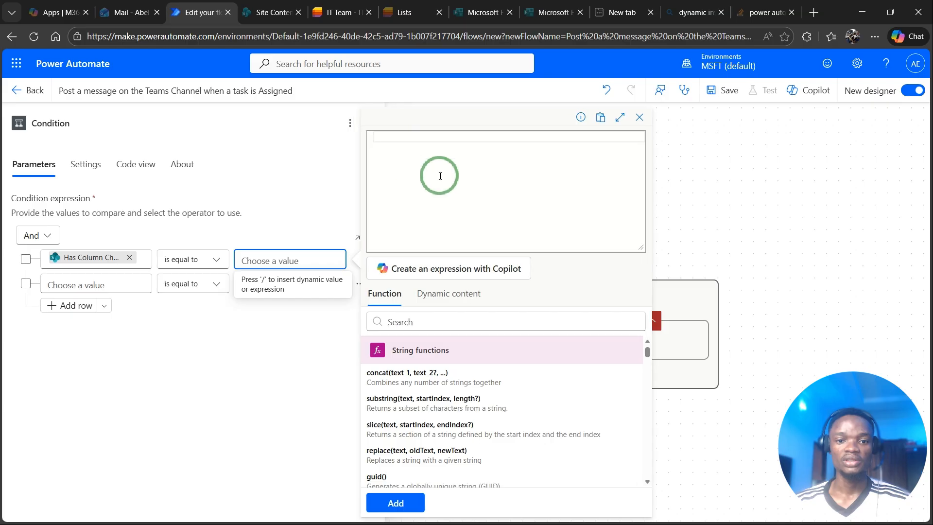
text(true)
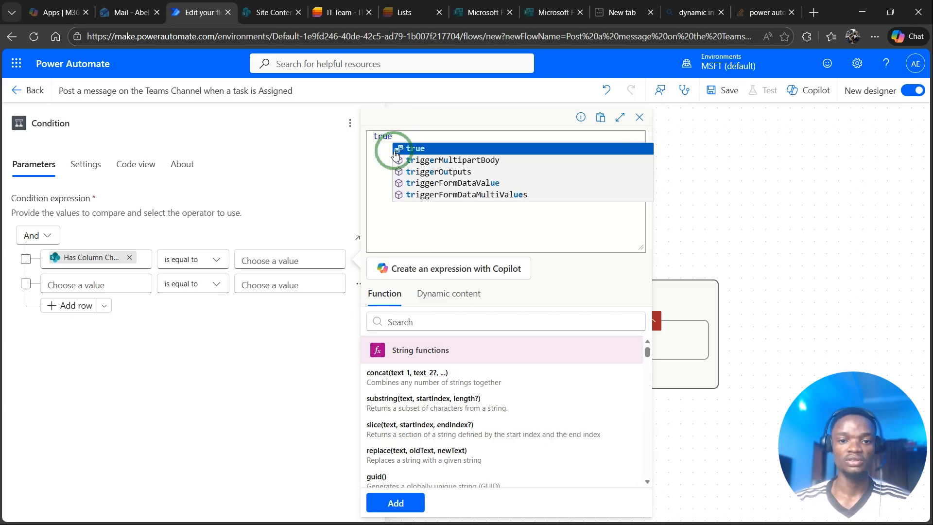
click(396, 148)
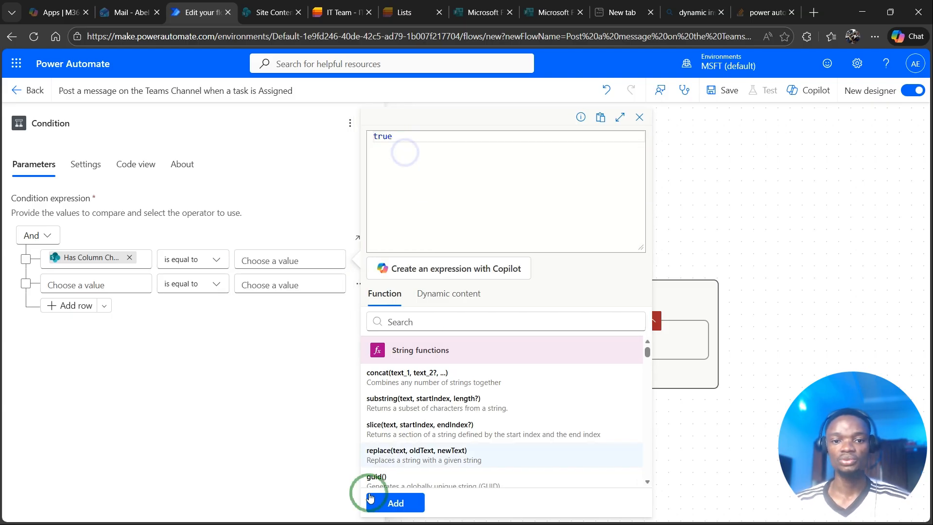
click(390, 504)
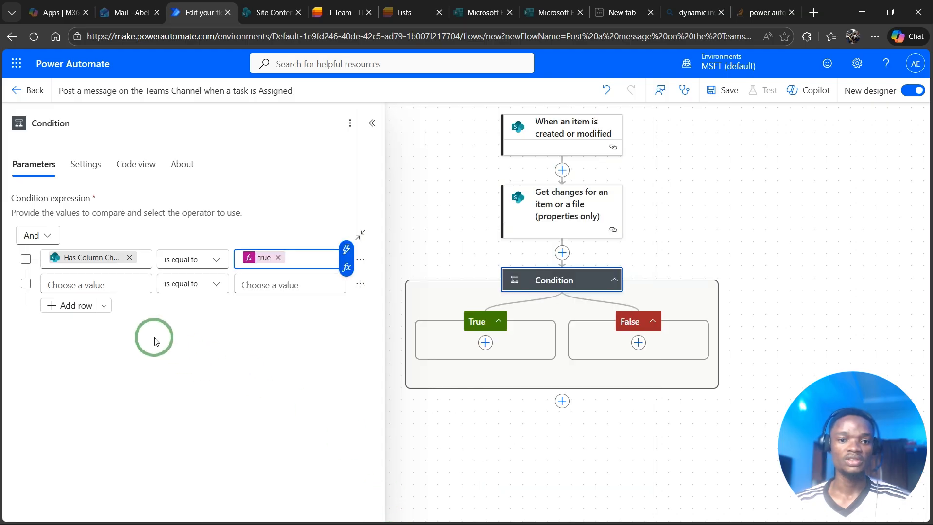
- Set the first value of the condition's second row to the trigger's dynamic content Assigned Task DisplayName
click(91, 286)
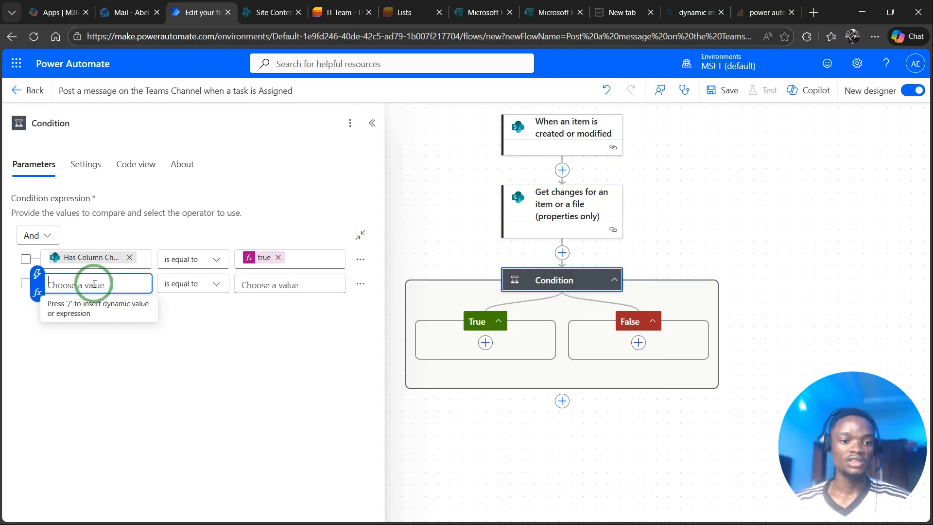
click(35, 275)
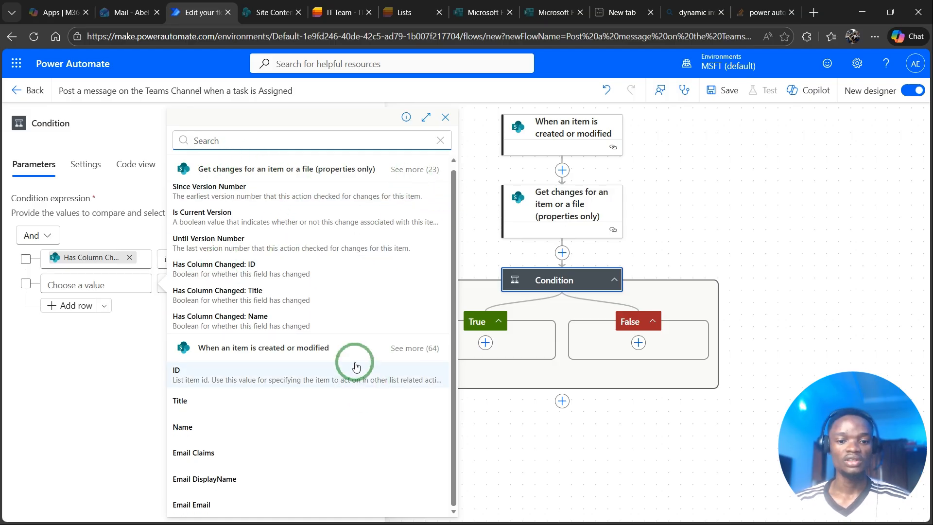
click(410, 348)
scroll(415, 333, down, 10)
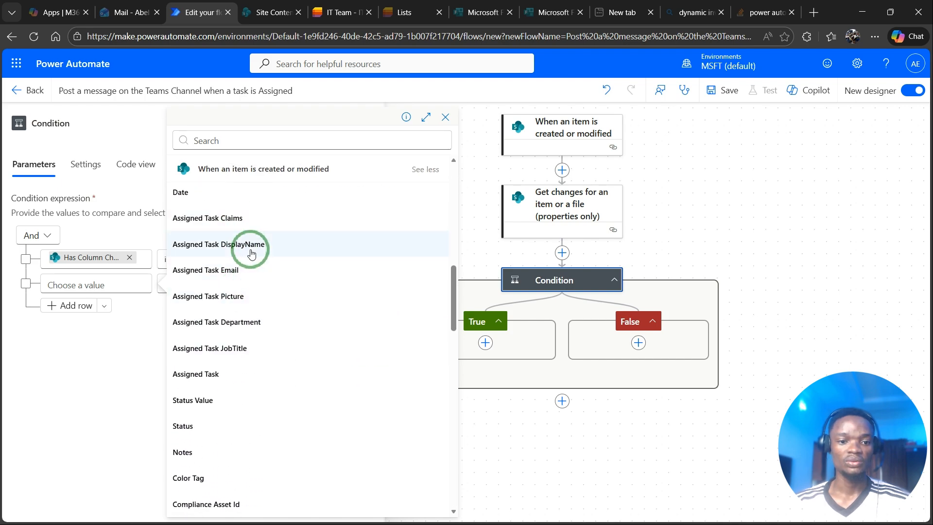
click(251, 248)
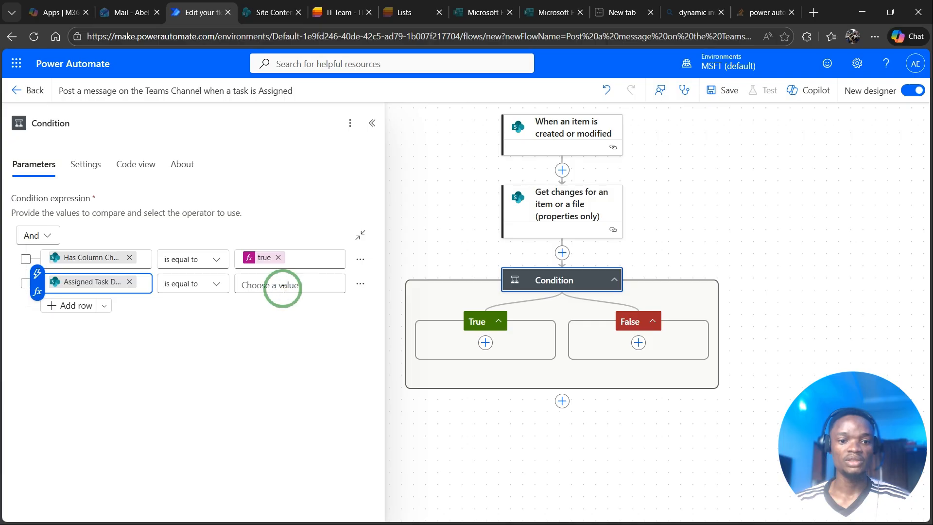
- Complete the second condition row with the operator "is not equal to" and the expression null
click(206, 287)
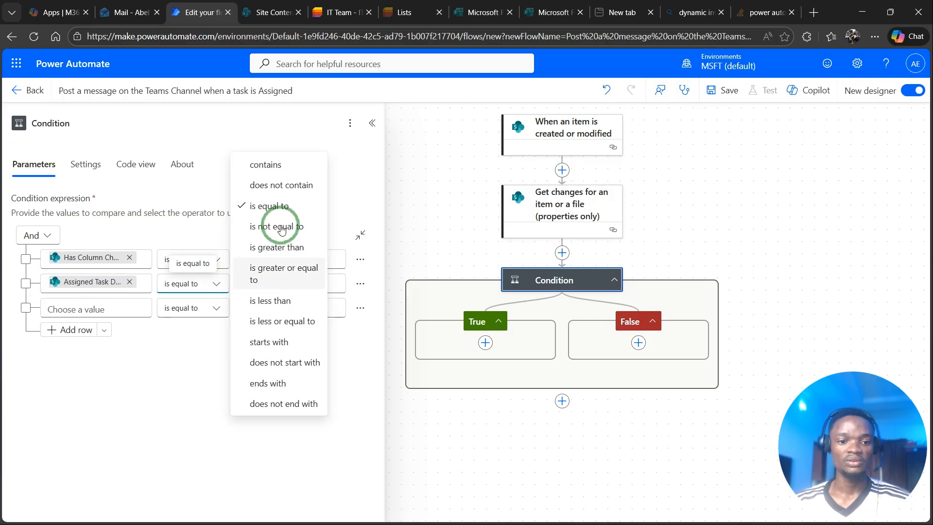
click(281, 225)
click(292, 286)
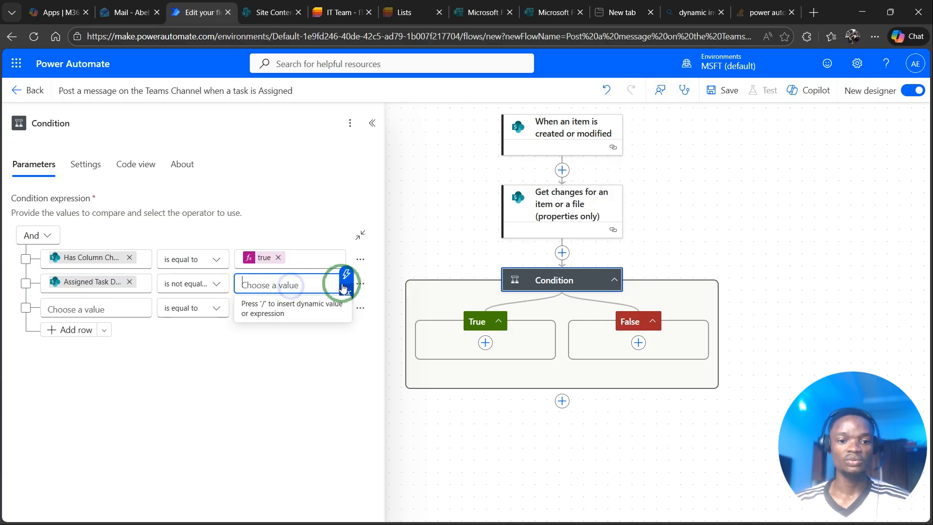
click(346, 292)
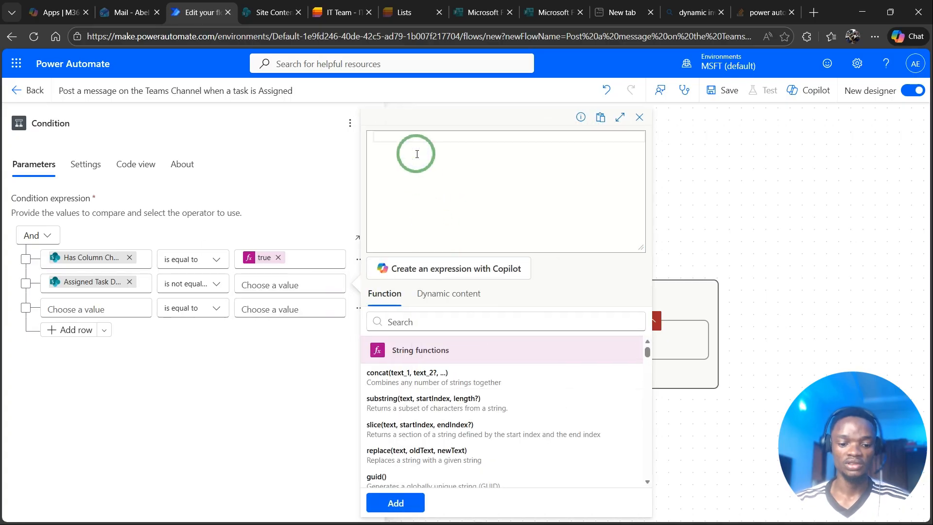
text(null)
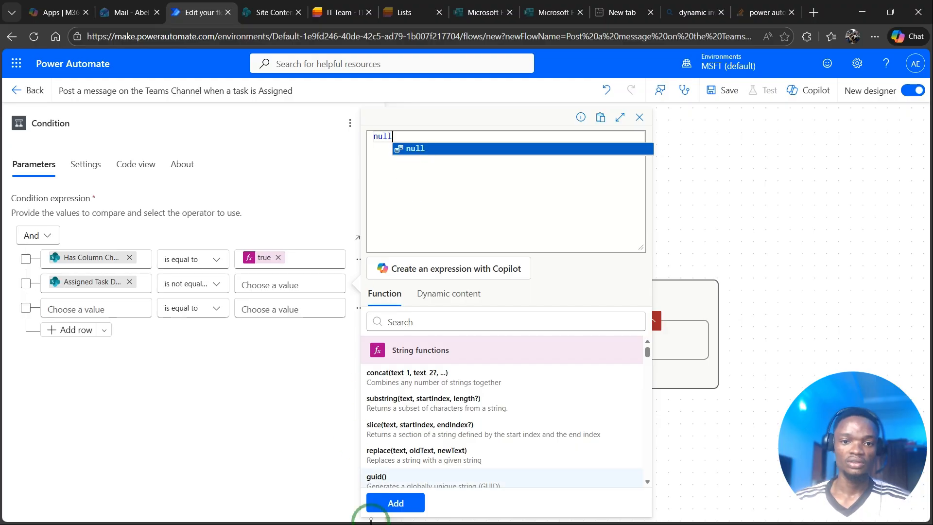
click(396, 503)
click(16, 228)
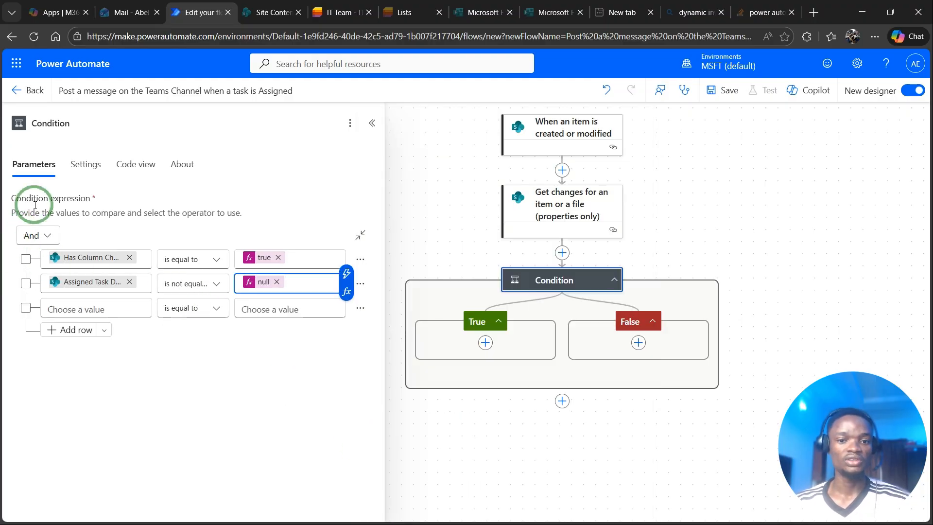
click(373, 123)
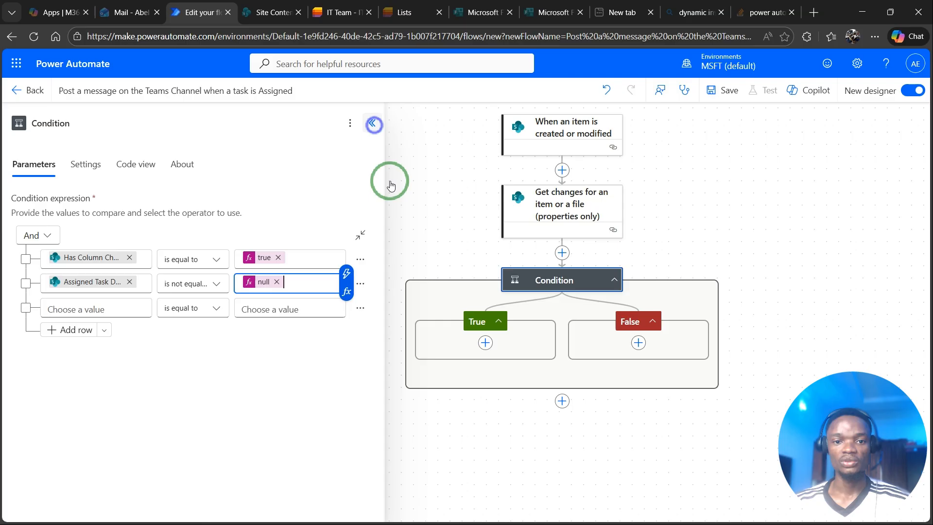
- Add the Microsoft Teams action "Post message in a chat or channel" to the condition's True branch
click(486, 343)
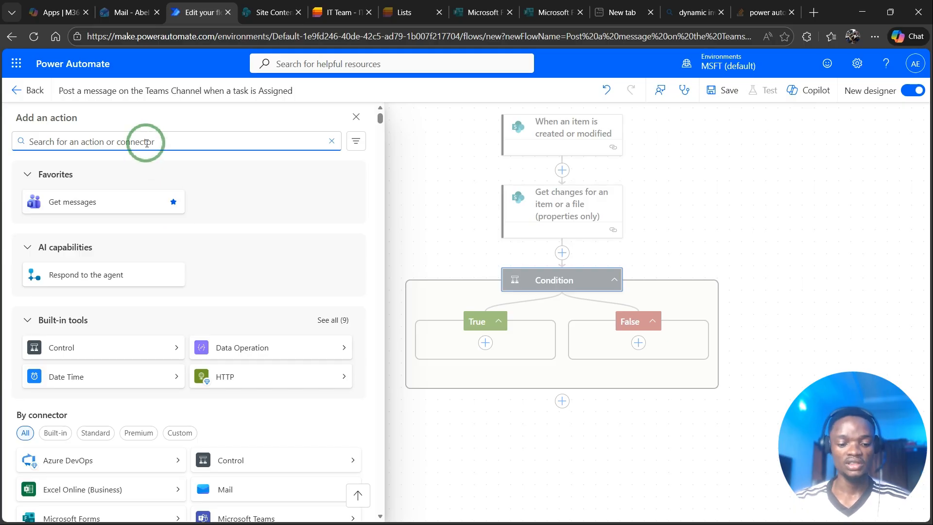
text(post a)
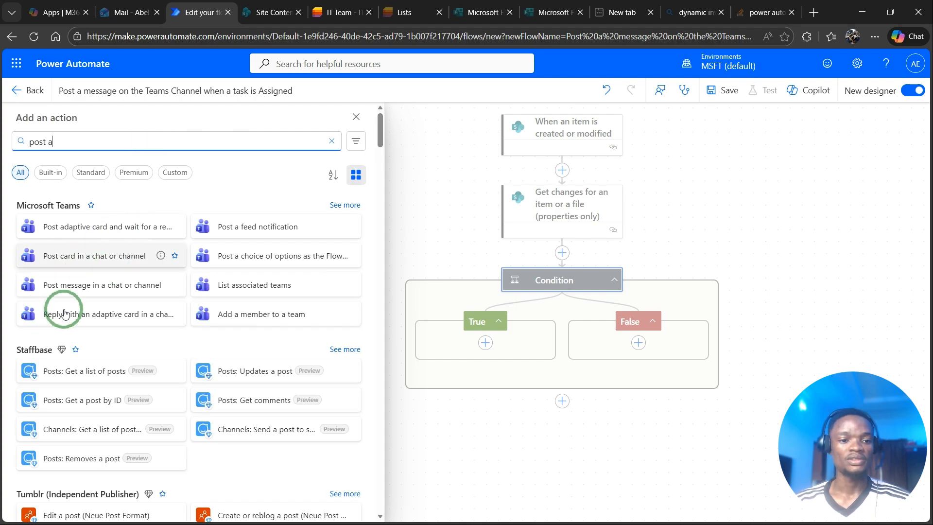
click(120, 287)
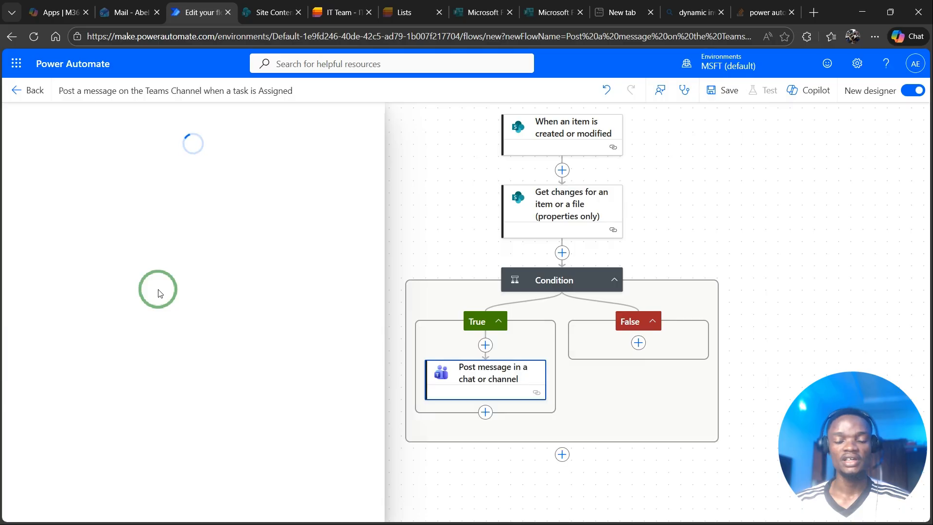
click(524, 390)
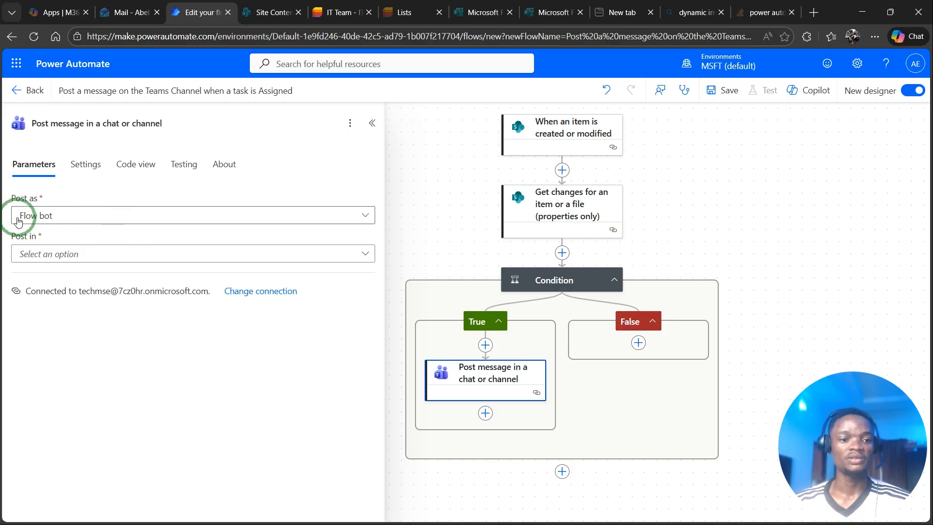
- Set the Teams action to post in a Channel, using the IT Team team and its General channel
click(55, 253)
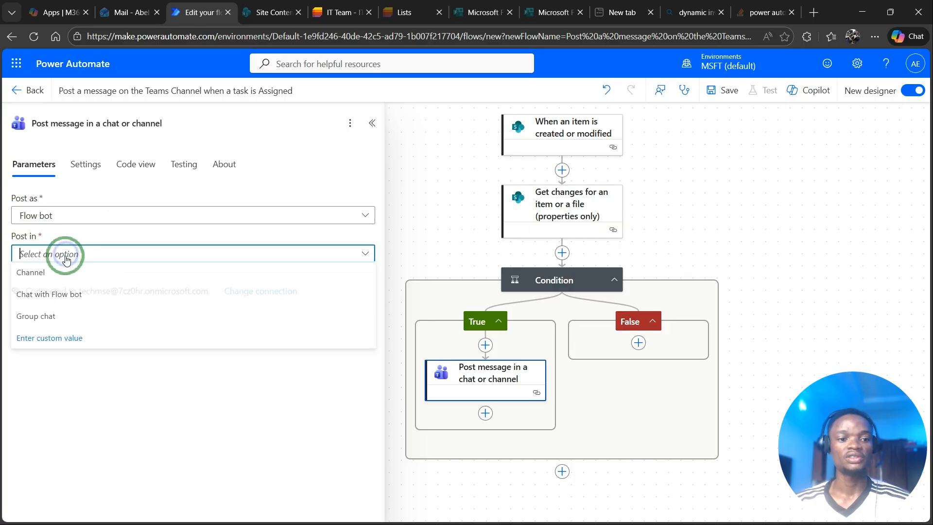
click(46, 277)
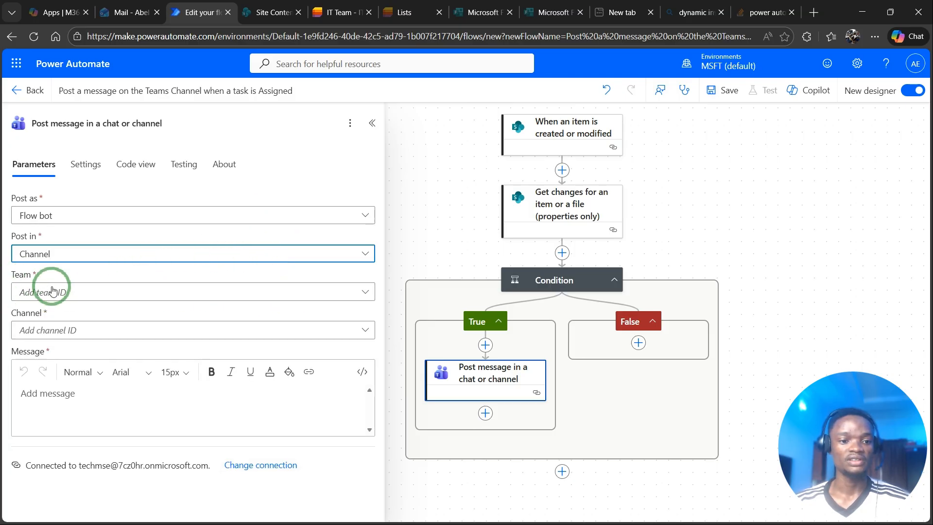
click(104, 292)
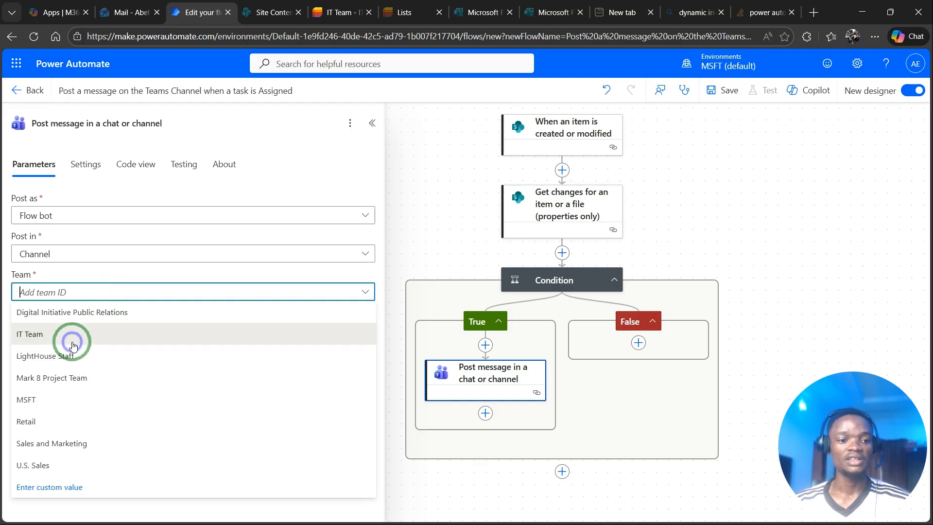
click(73, 346)
click(153, 331)
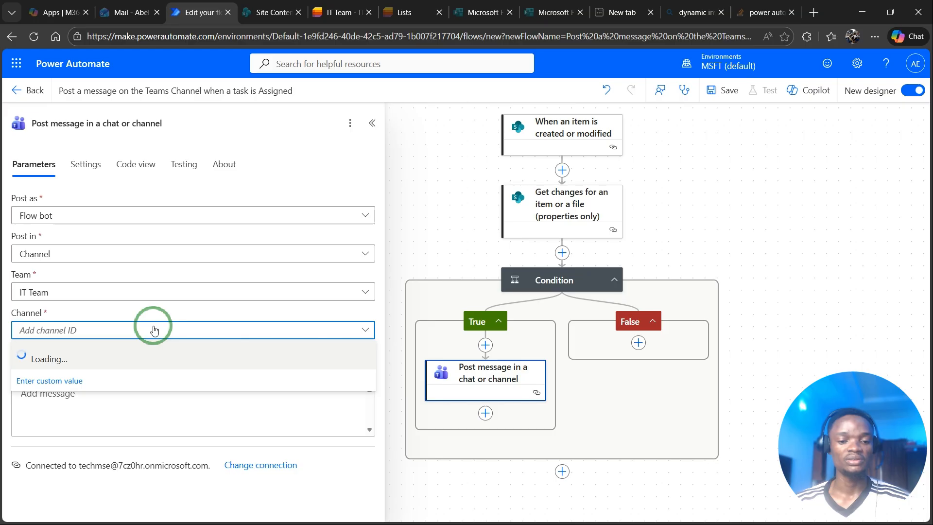
click(121, 351)
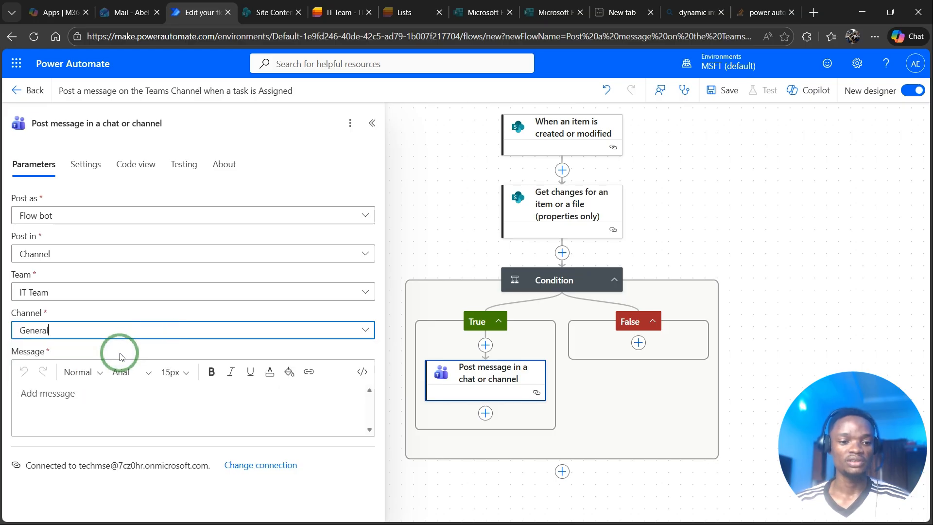
- Paste the prepared task assignment message with Task ID, Subject, Assigned Date and Assigned By lines as the Teams message
click(102, 392)
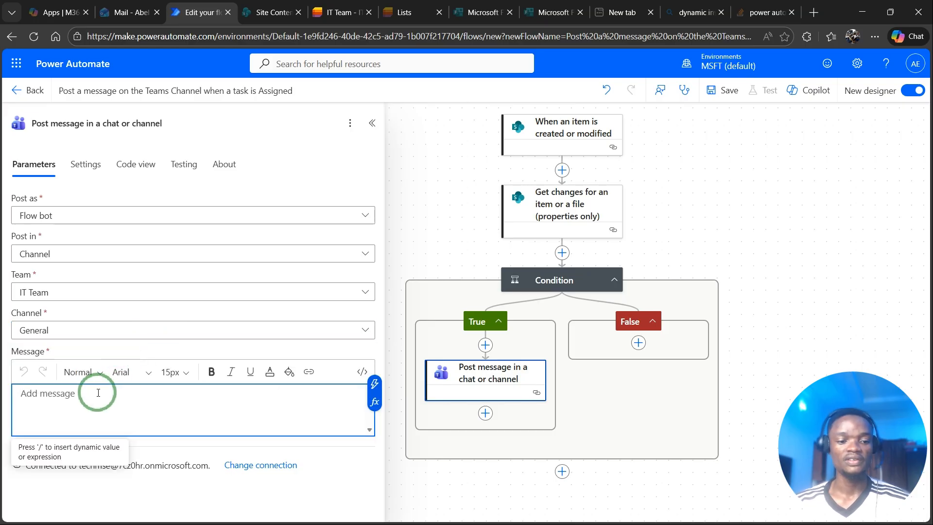
text(Hello,  A task has been asssigned to You.  Task ID: Subject: Assigned Date: Assigned By:  Please check the sharePoint list for details.  Thanks)
scroll(207, 369, down, 2)
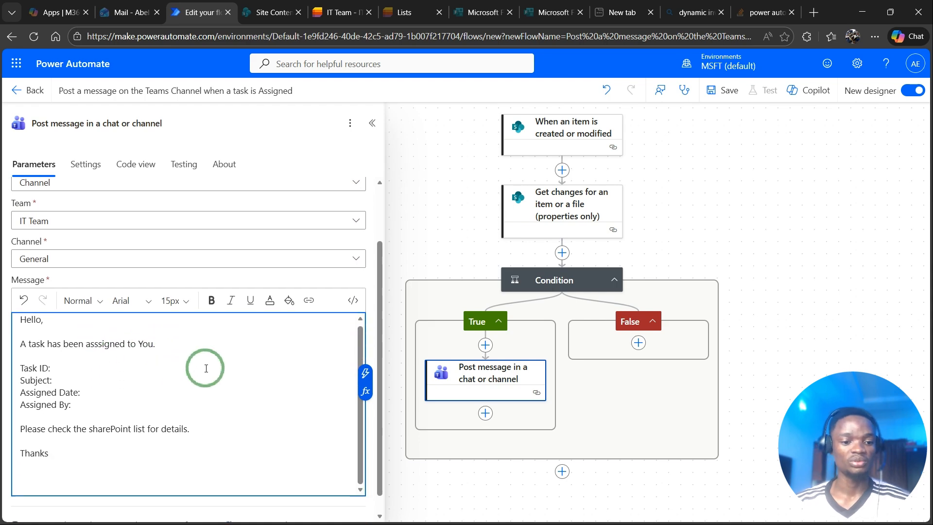
- Insert the trigger's Assigned Task DisplayName after "Hello" in the message greeting
scroll(99, 355, up, 1)
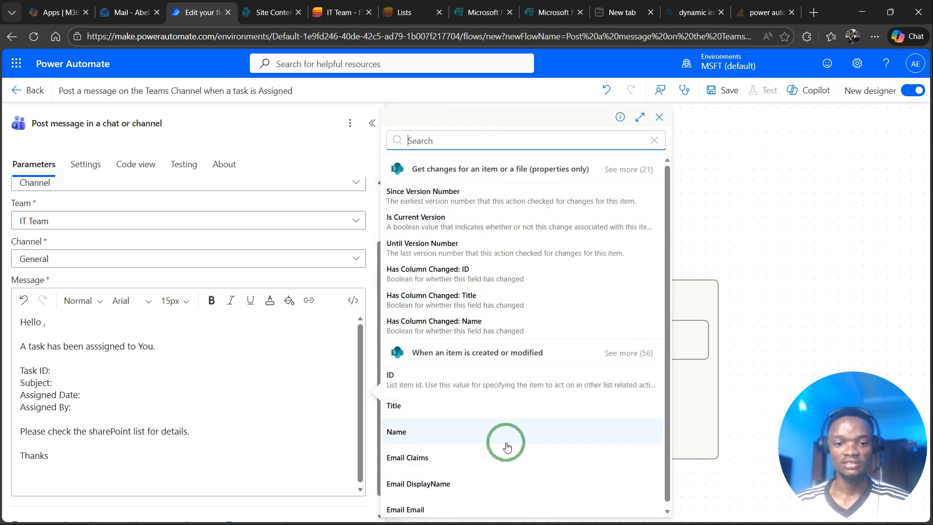
click(649, 348)
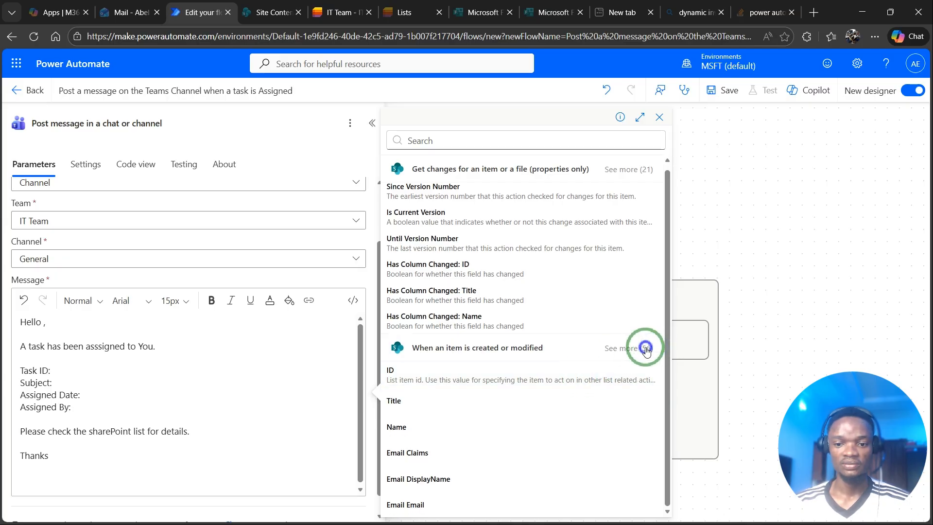
scroll(551, 322, down, 10)
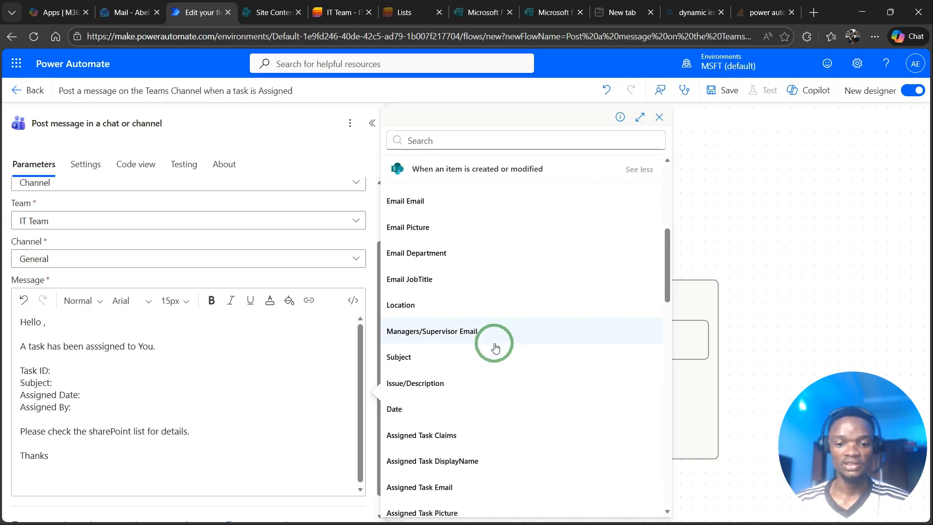
click(463, 277)
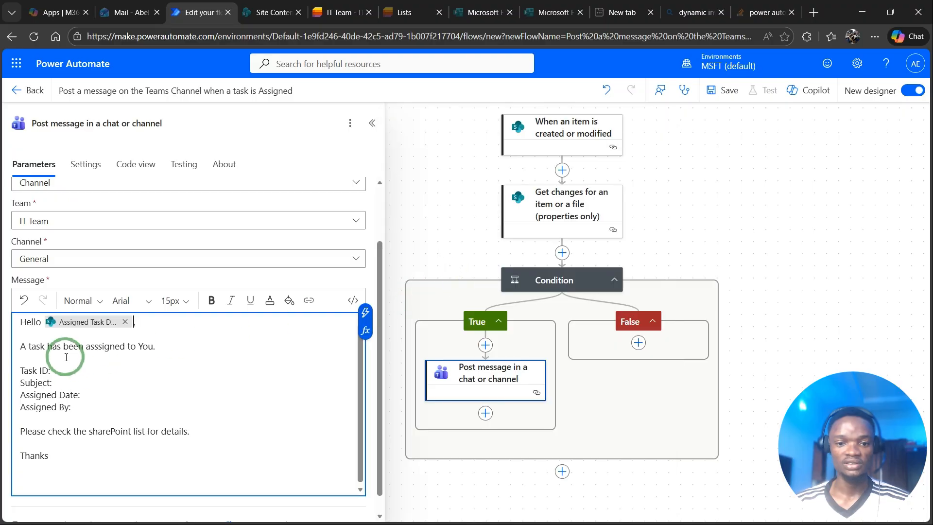
- Make the Task ID, Subject, Assigned Date and Assigned By labels in the message bold
click(54, 370)
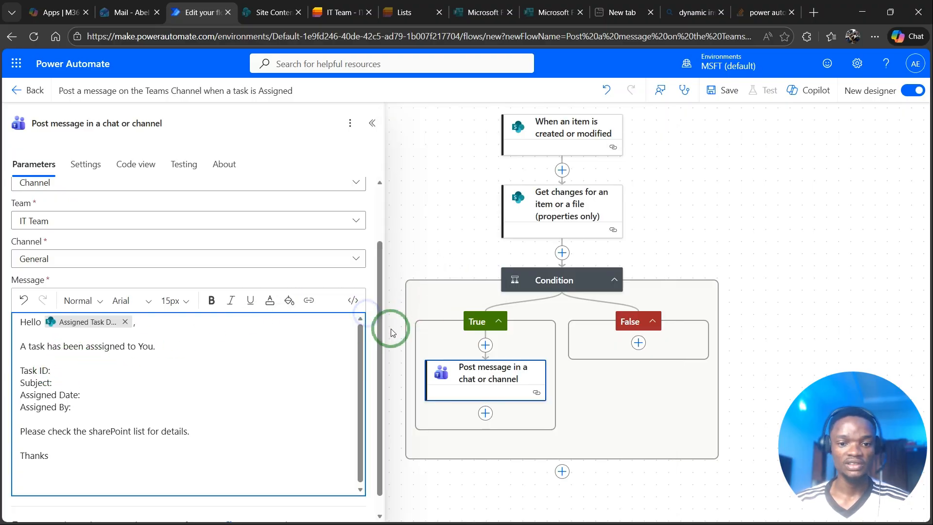
click(365, 312)
drag(72, 401, 22, 366)
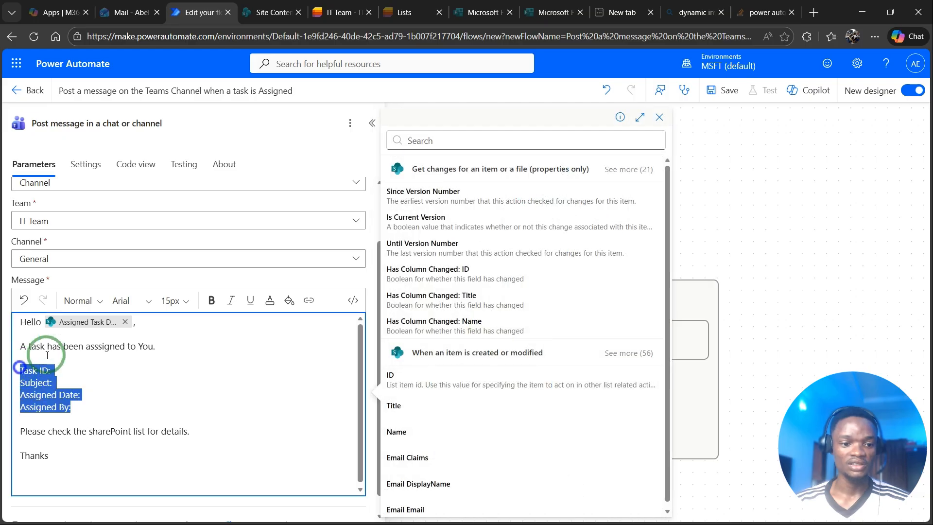
click(211, 300)
- Insert the trigger's dynamic content Title after the "Task ID:" label in the message
click(114, 371)
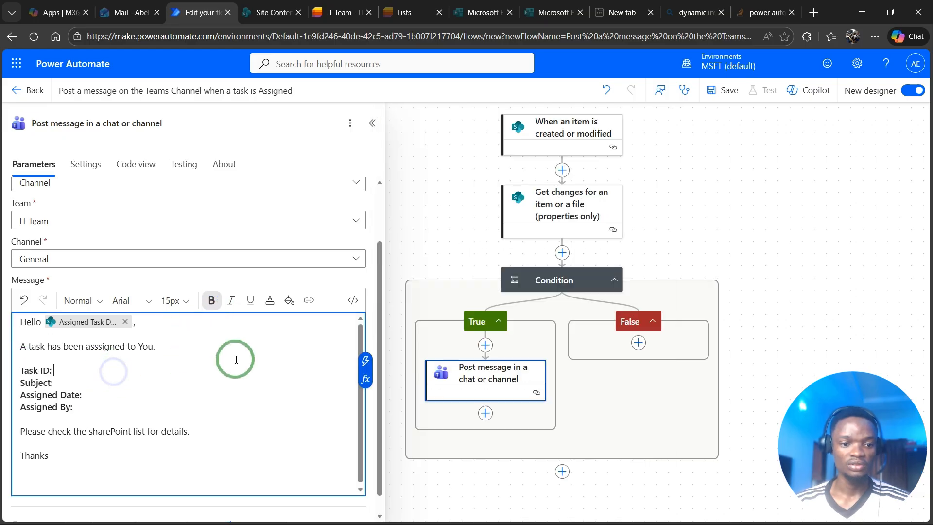
click(365, 361)
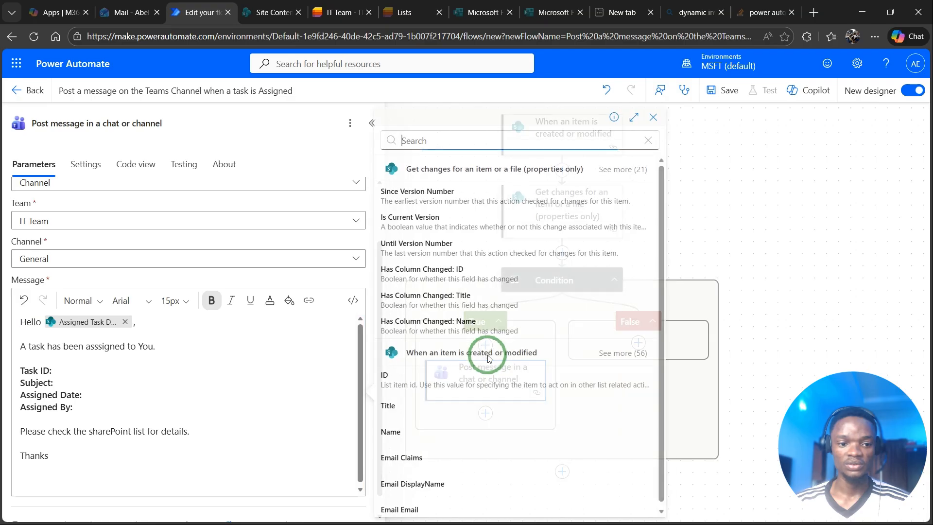
click(392, 407)
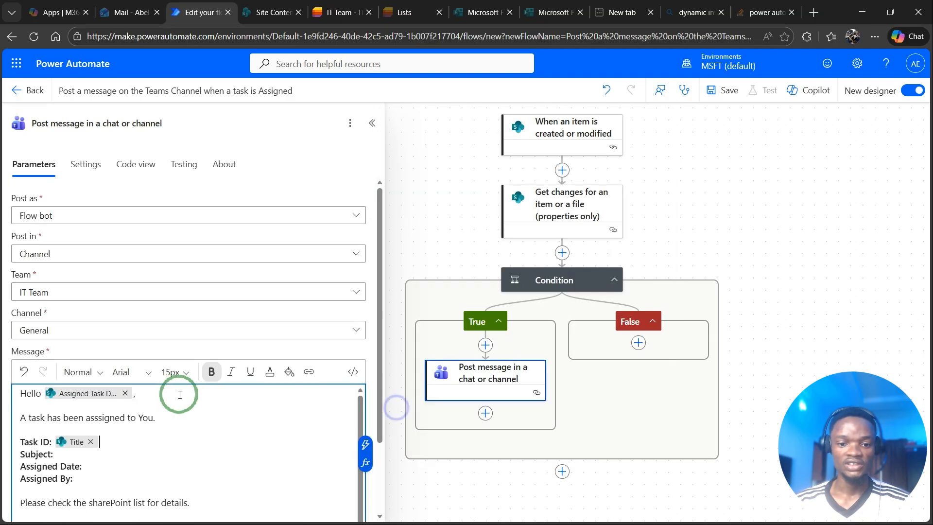
- Insert the trigger's dynamic content Subject after the "Subject:" label in the message
click(127, 453)
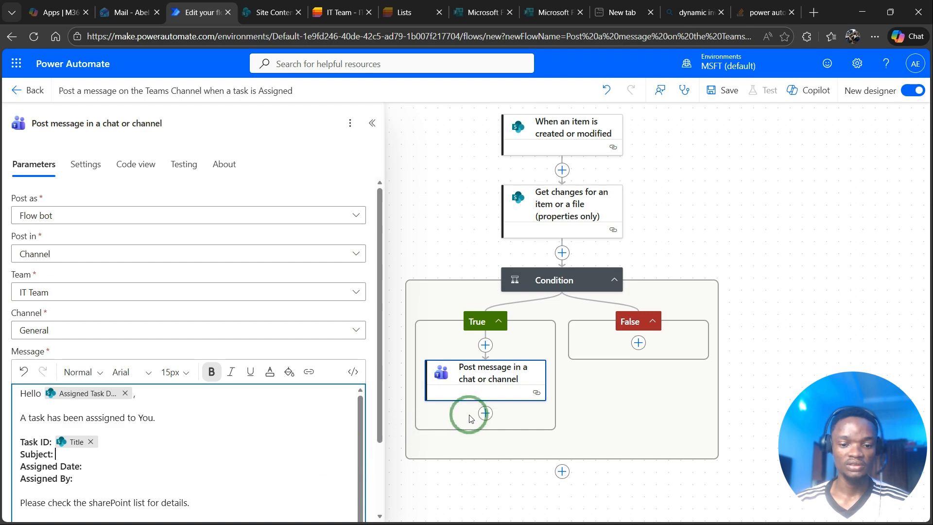
text(/)
key(Return)
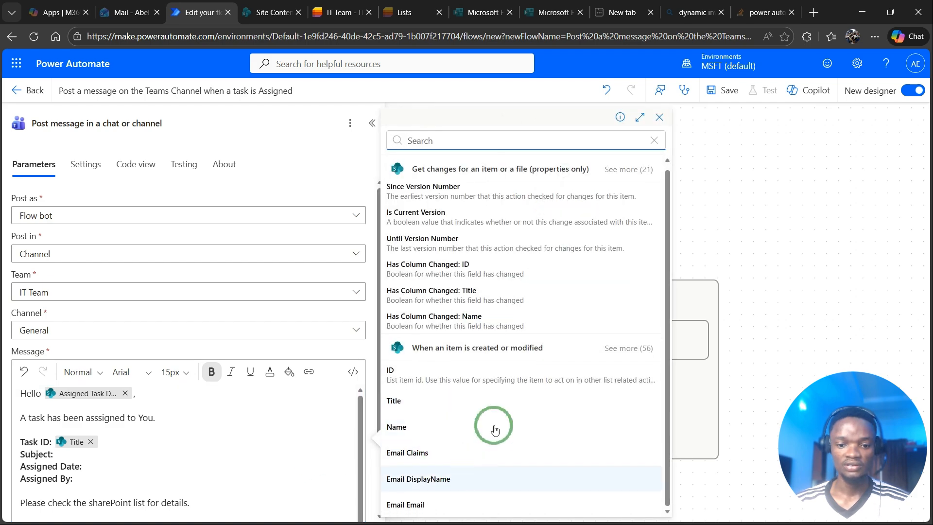
click(615, 349)
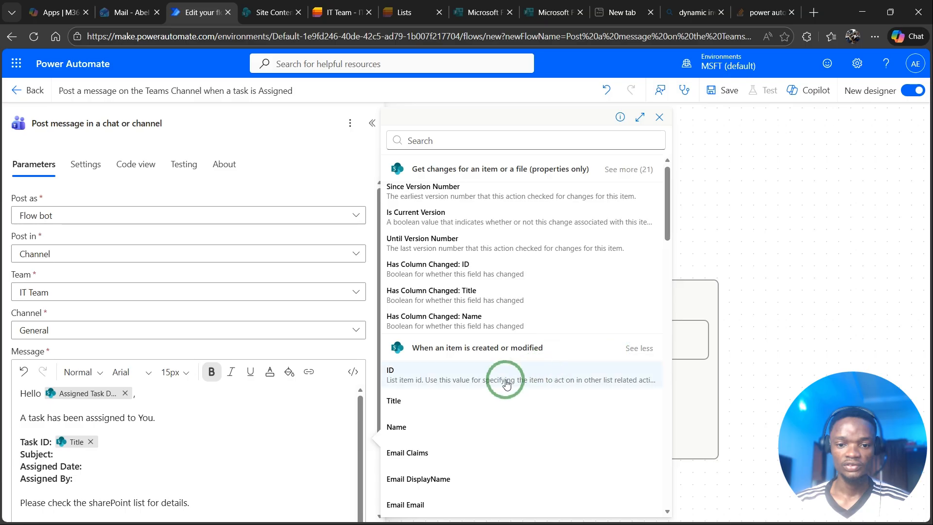
scroll(507, 384, down, 5)
click(397, 475)
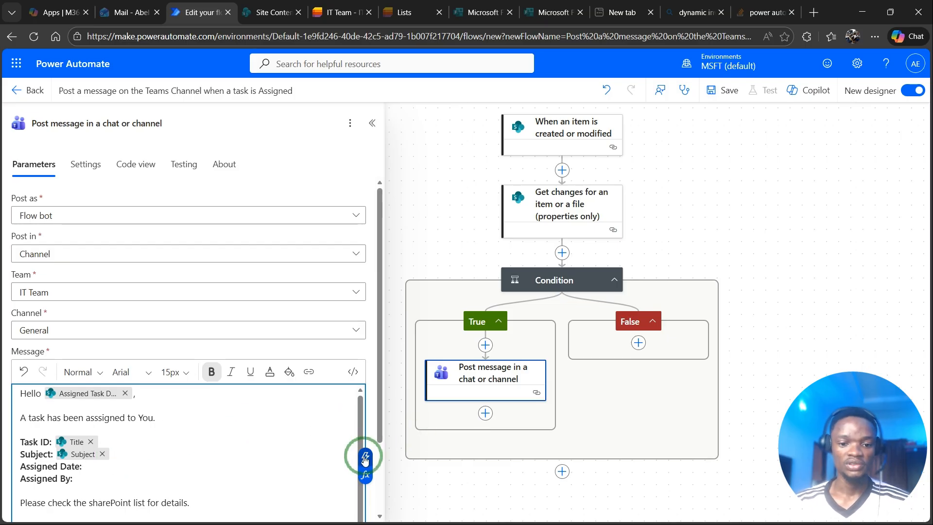
- Insert the trigger's dynamic content Modified after the "Assigned Date:" label in the message
key(slash)
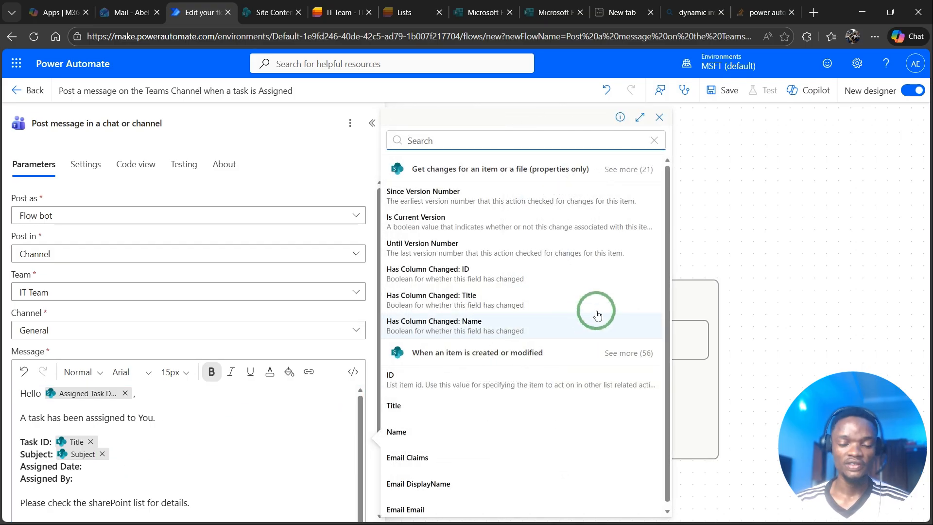
click(631, 350)
scroll(601, 365, down, 15)
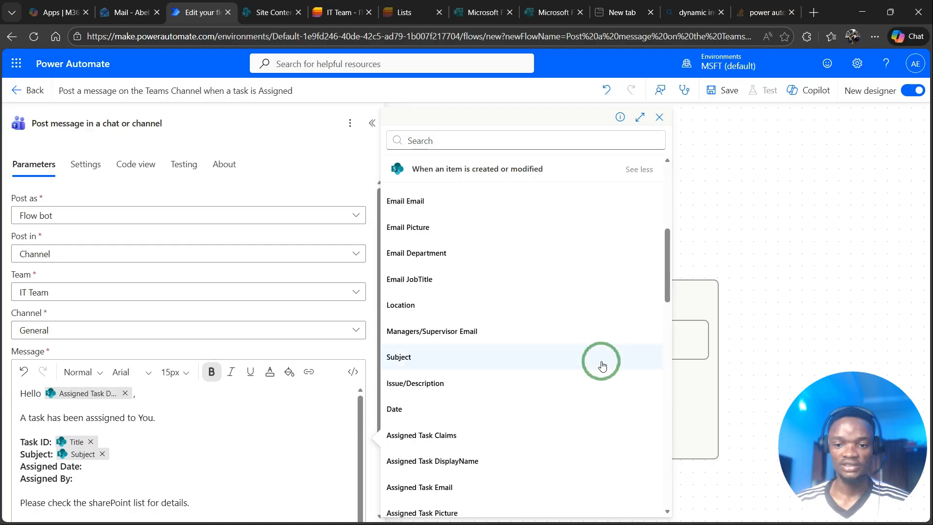
scroll(601, 366, down, 5)
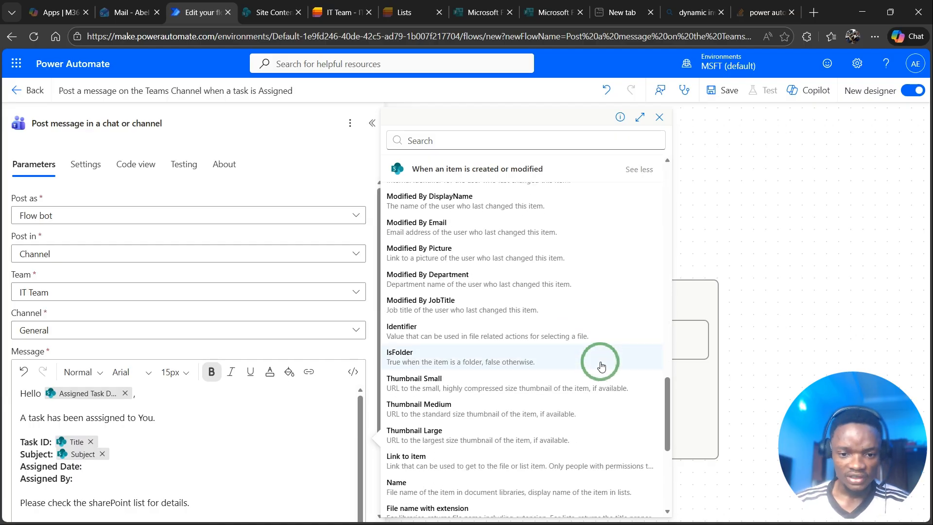
scroll(602, 366, up, 5)
scroll(601, 366, down, 10)
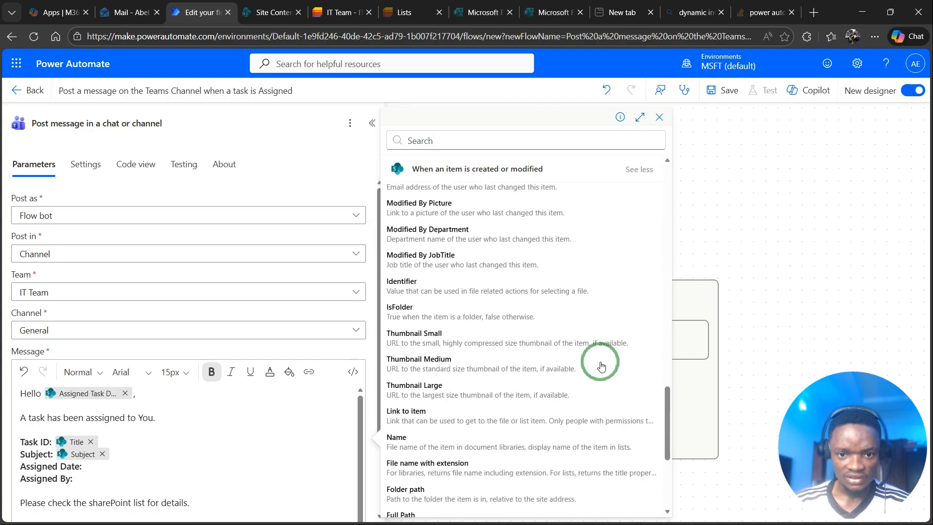
scroll(601, 366, up, 10)
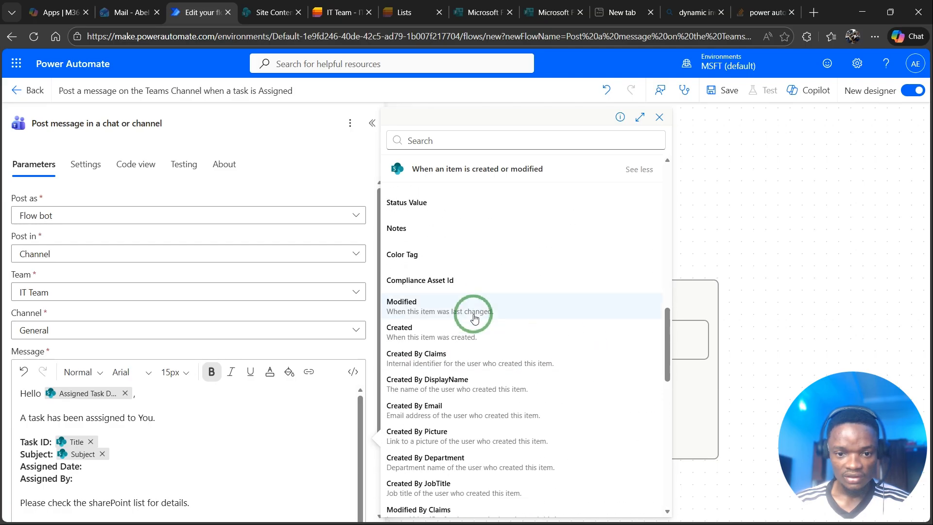
click(474, 314)
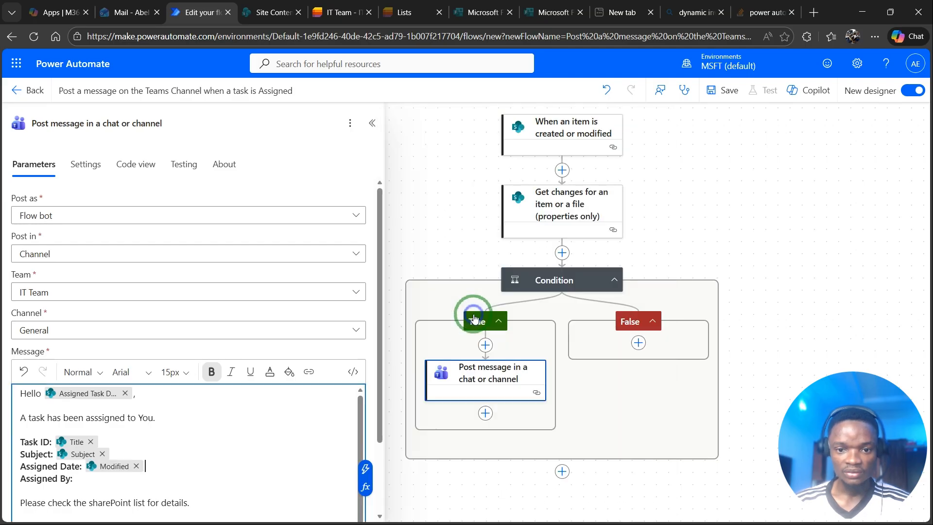
- Insert the trigger's Modified By DisplayName after the "Assigned By:" label in the message
click(138, 480)
click(366, 468)
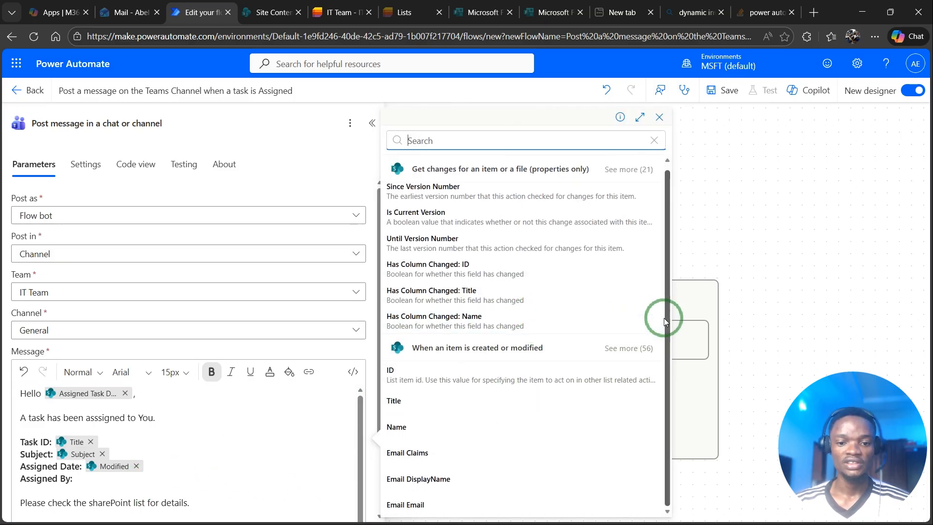
click(630, 350)
scroll(571, 369, down, 15)
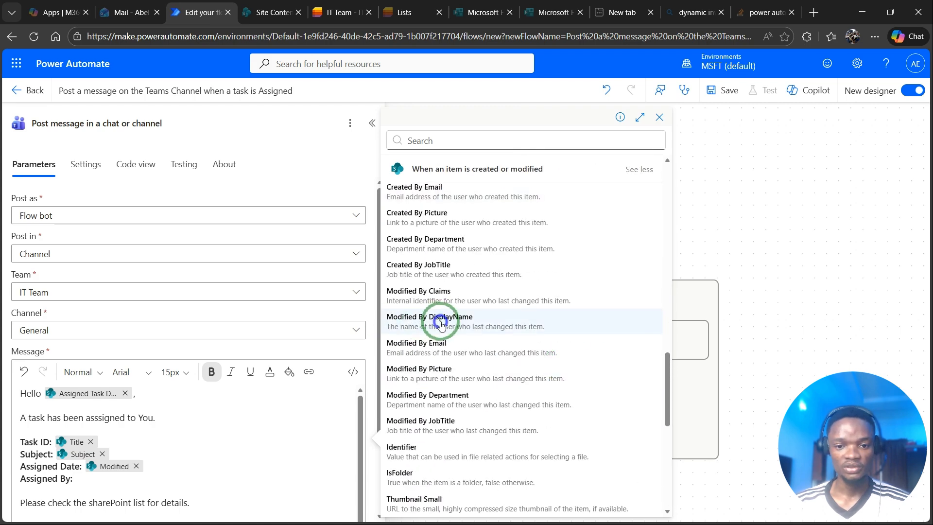
click(441, 323)
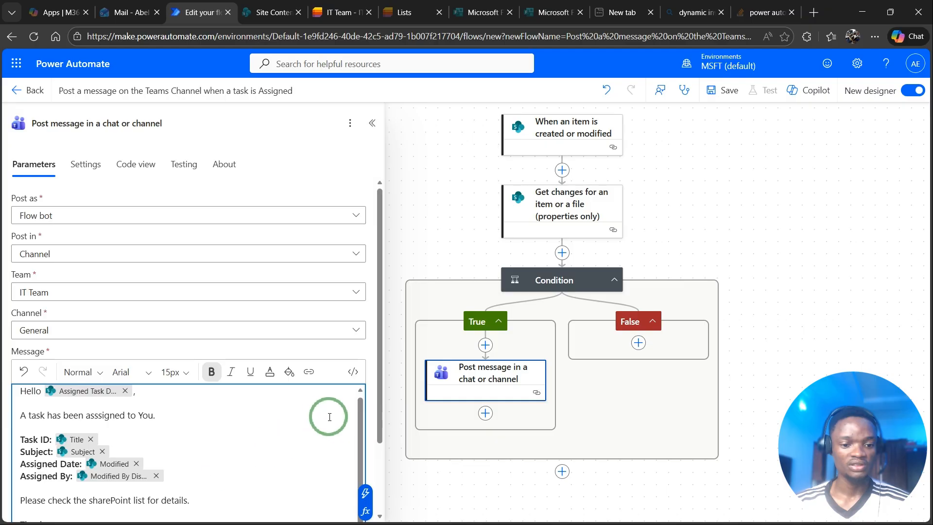
- Review the completed message, save the flow and return to its details page
scroll(330, 417, down, 2)
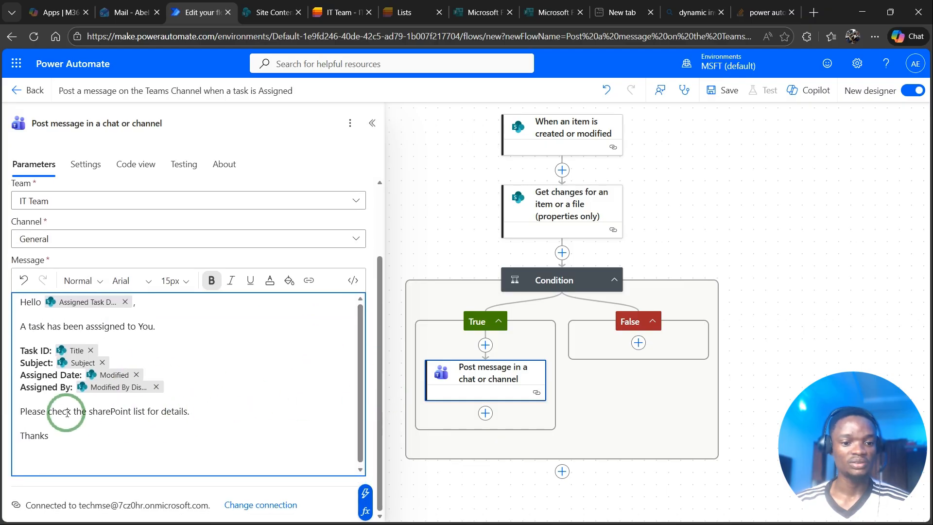
scroll(67, 382, up, 2)
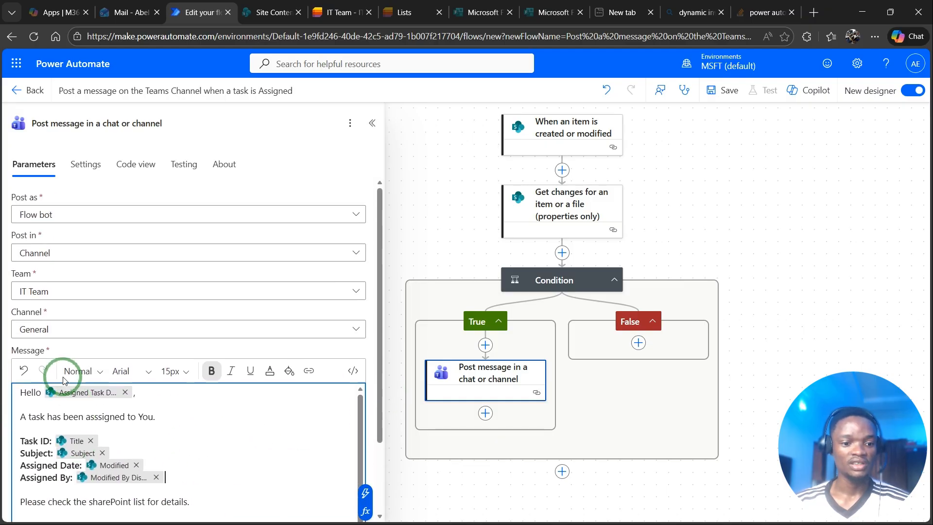
scroll(183, 413, down, 3)
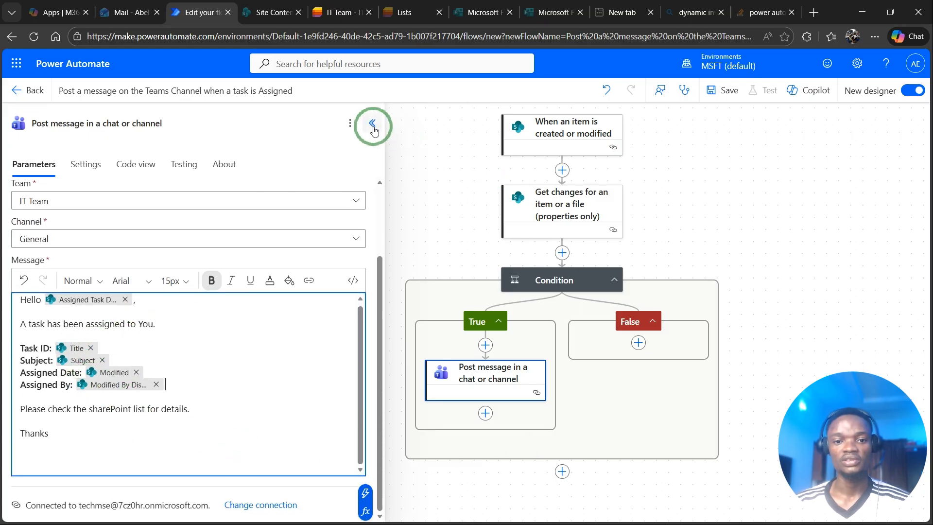
click(725, 131)
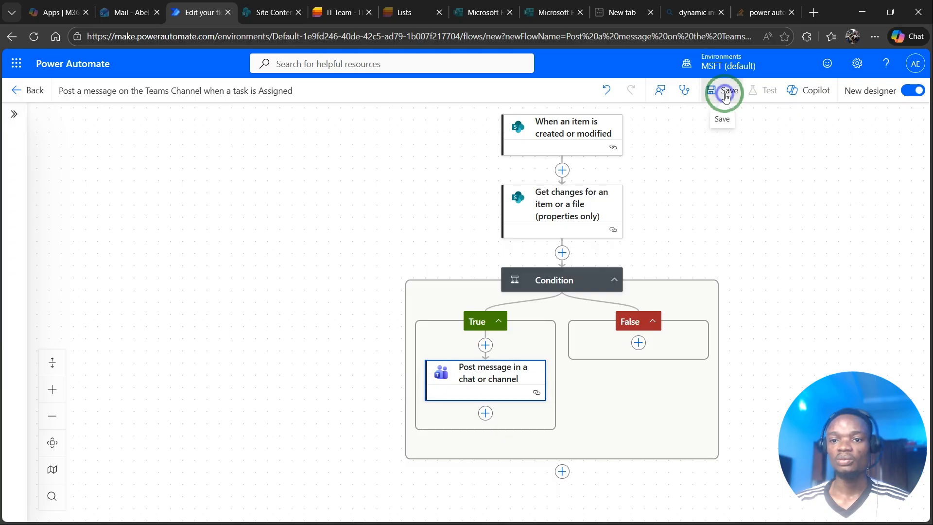
click(724, 92)
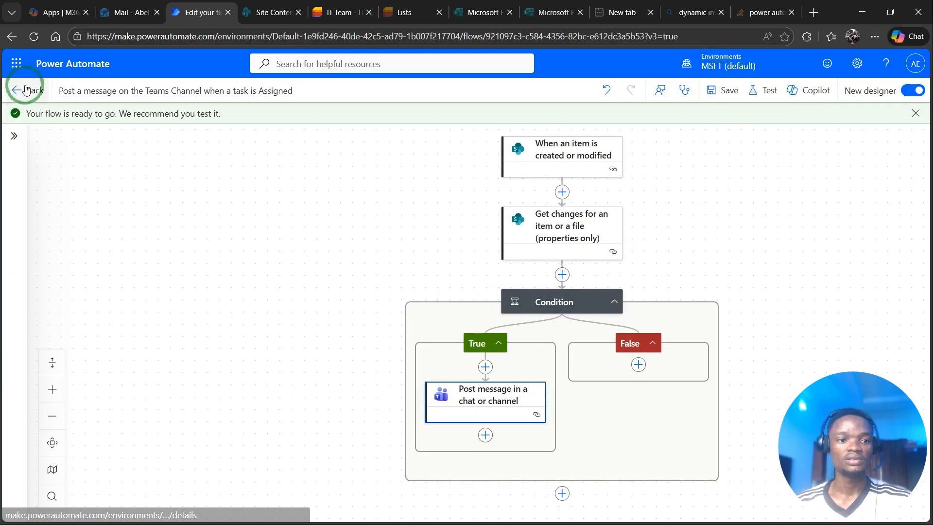
click(26, 89)
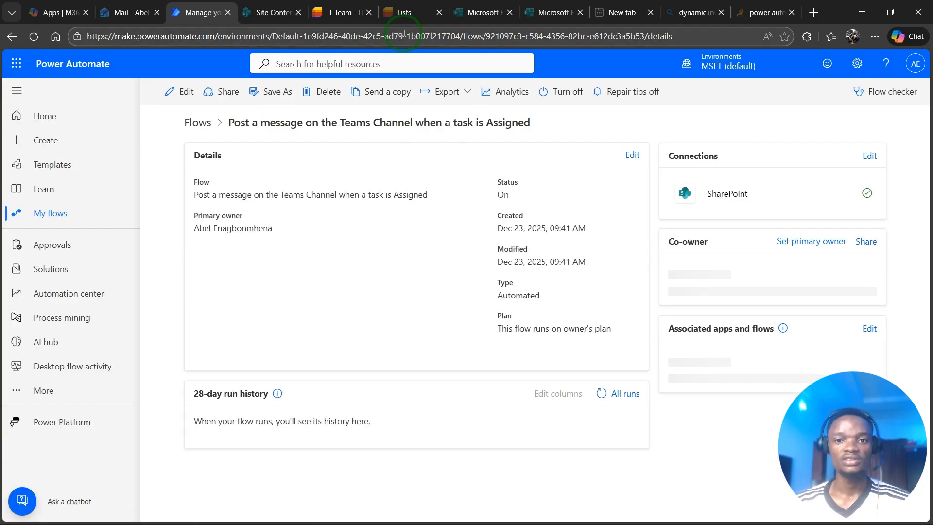
- Switch to the IT Helpdesk list in Microsoft Lists, reload it and open the unassigned Laptop Charger ticket dated 12/22/2025
click(329, 18)
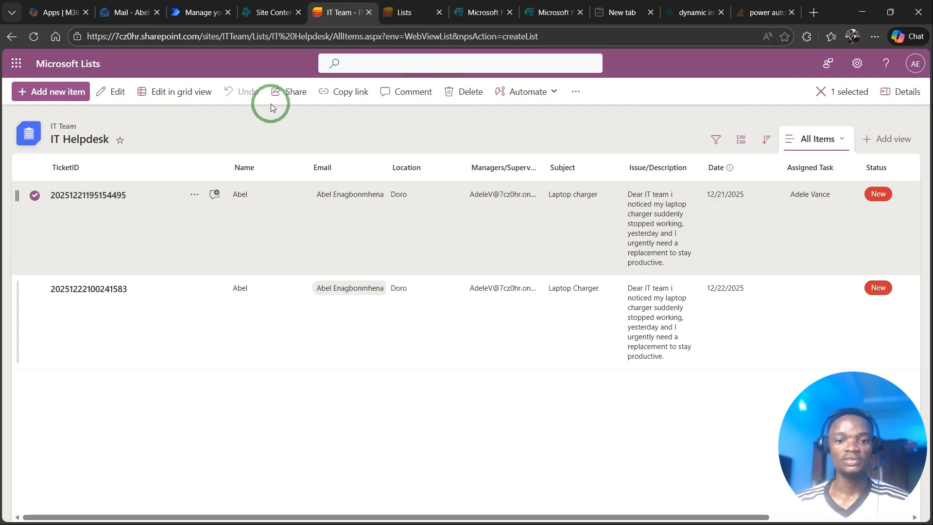
click(34, 37)
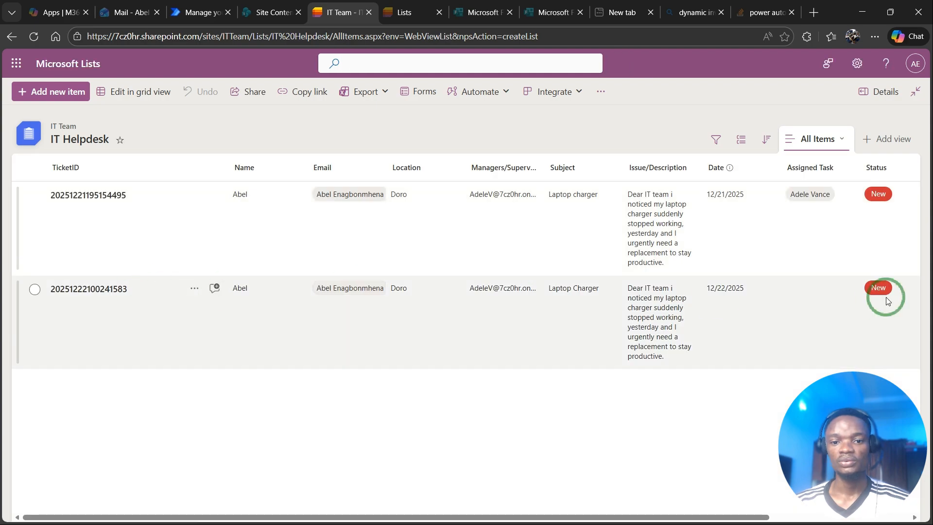
click(78, 293)
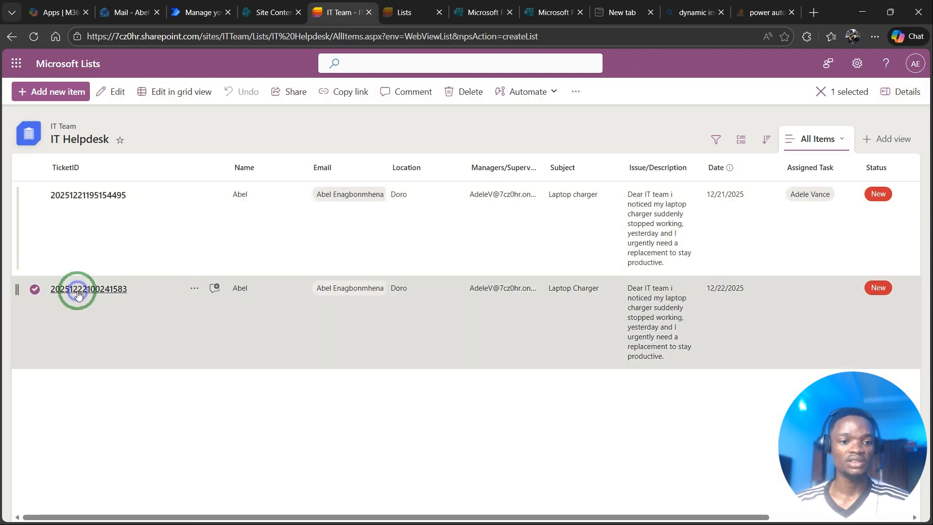
click(78, 292)
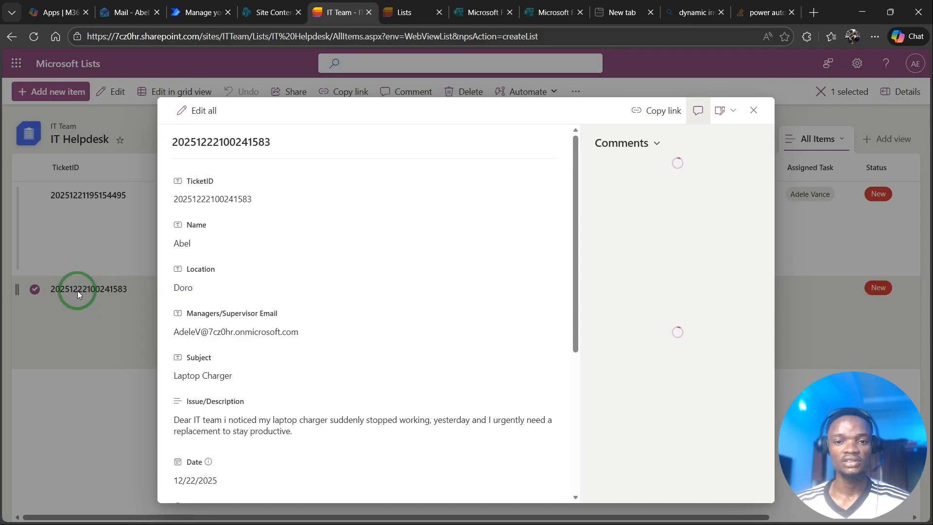
- Set the ticket's Assigned Task field to the same person as its Email field and close the ticket
scroll(305, 293, down, 3)
scroll(291, 349, down, 1)
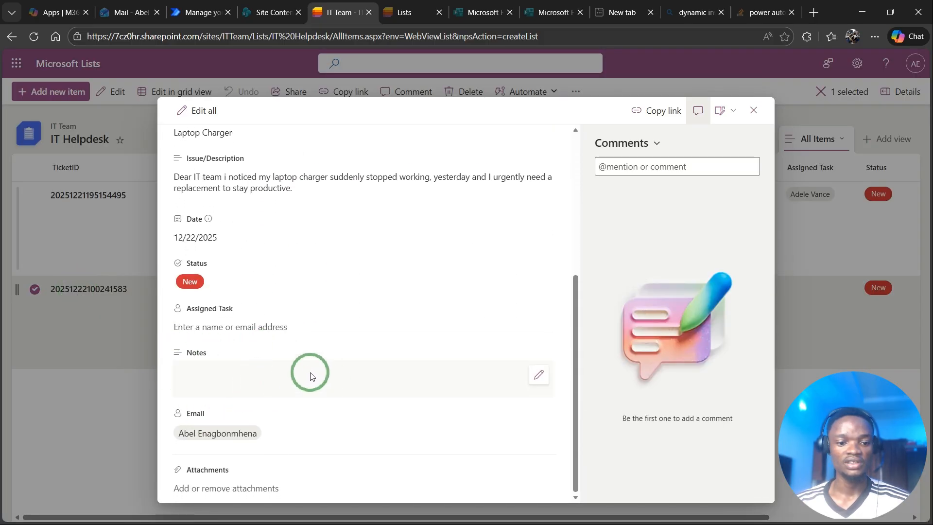
click(222, 323)
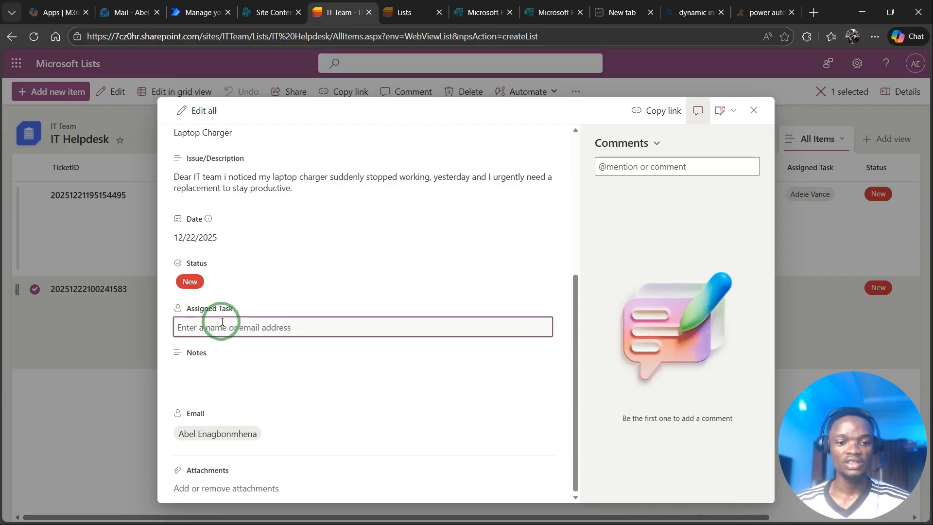
text(abel)
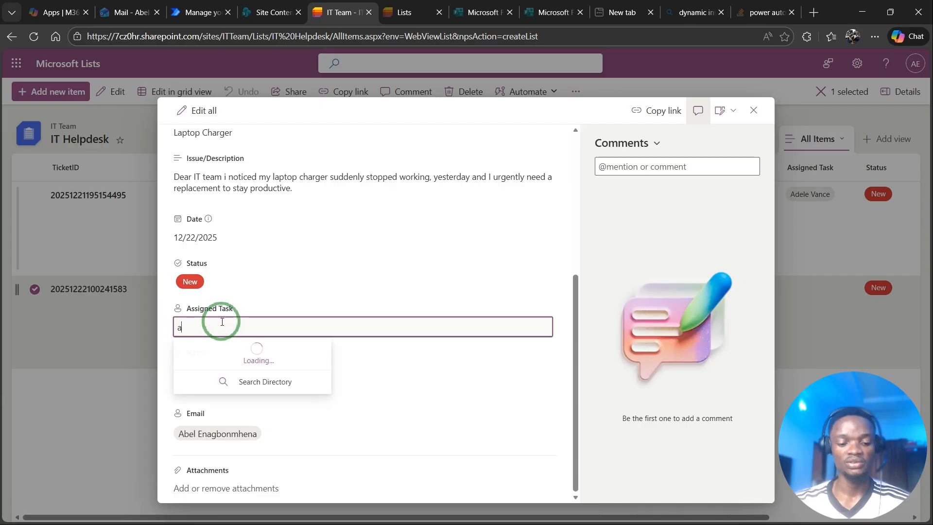
click(223, 350)
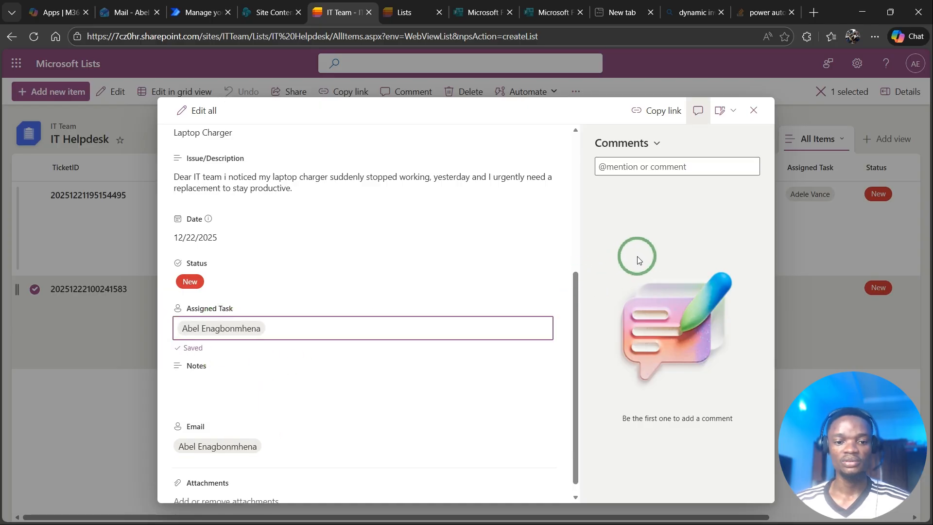
click(752, 112)
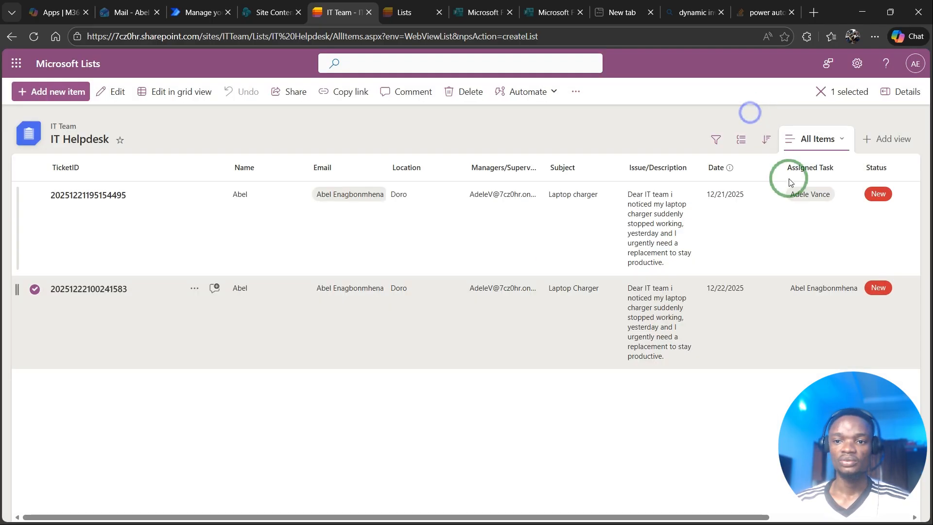
- Switch to Power Automate, open the flow's latest run from the run history and expand its Condition to inspect the executed branch
click(184, 15)
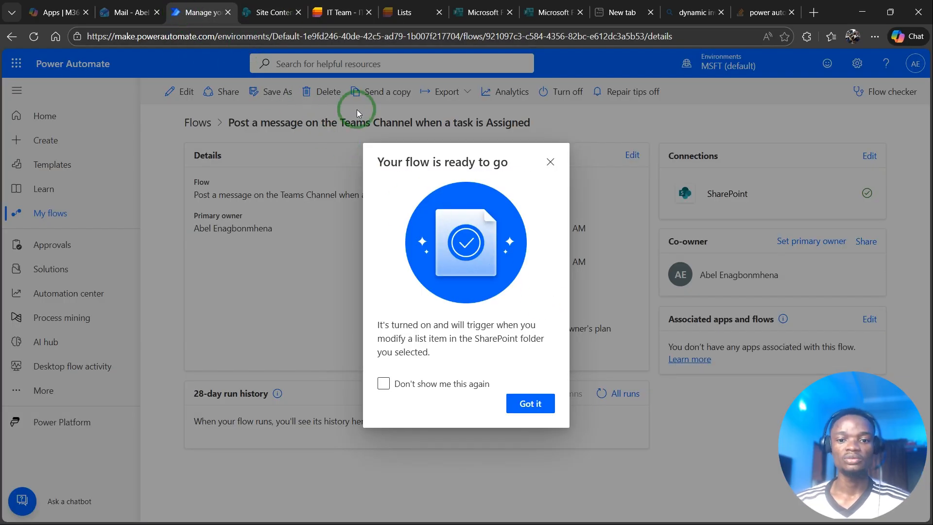
click(527, 403)
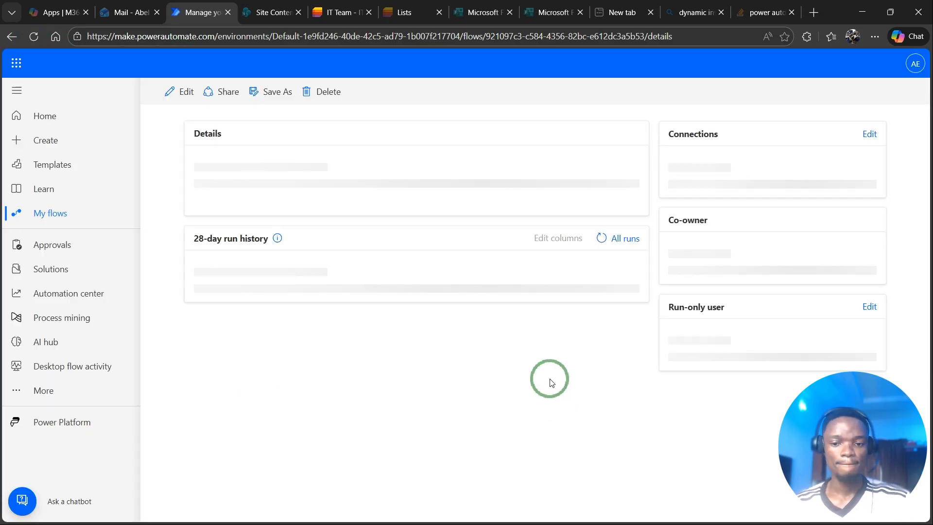
click(623, 270)
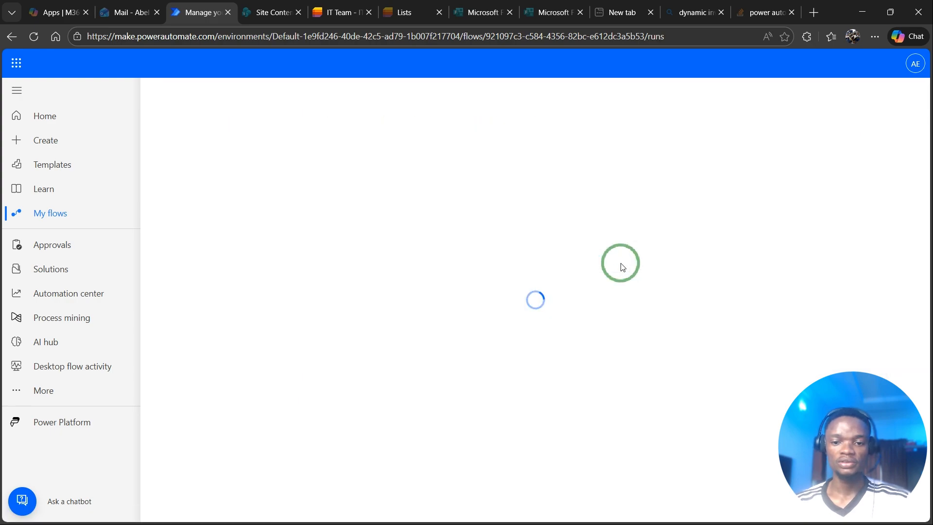
click(242, 194)
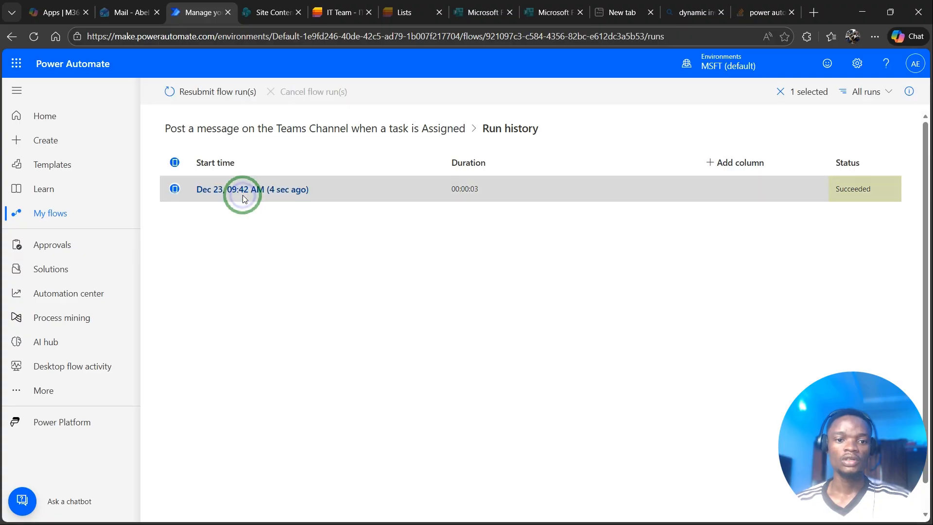
click(242, 191)
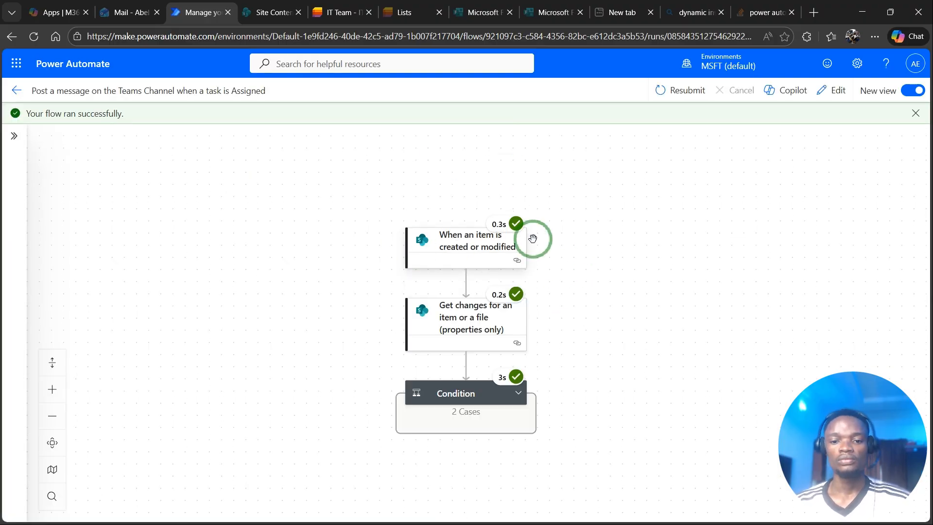
click(517, 398)
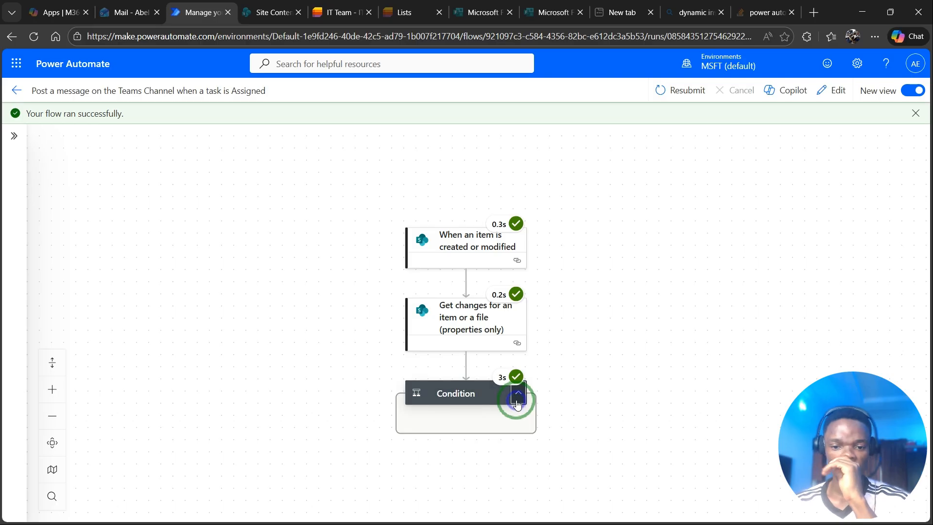
scroll(494, 359, down, 3)
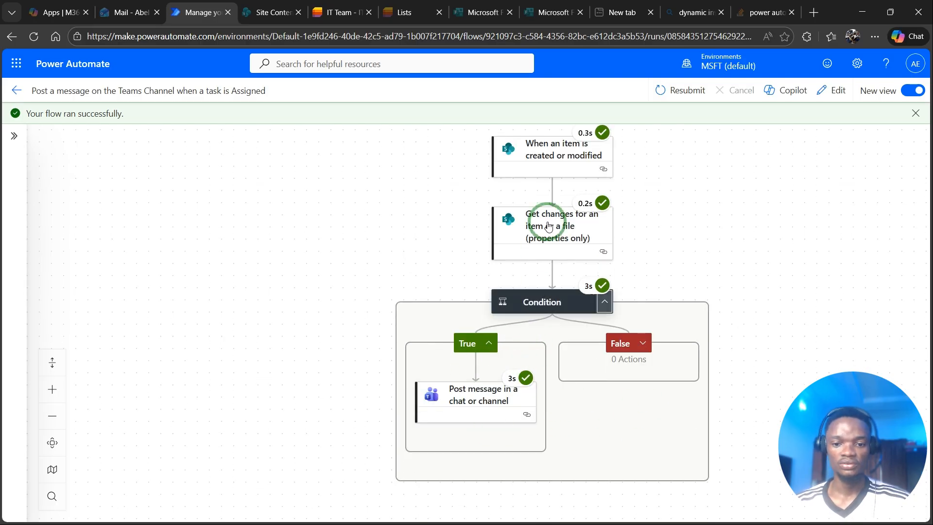
- Switch to Microsoft Teams and view the flow's posted message in the IT Team's General channel
key(alt+Tab)
click(198, 119)
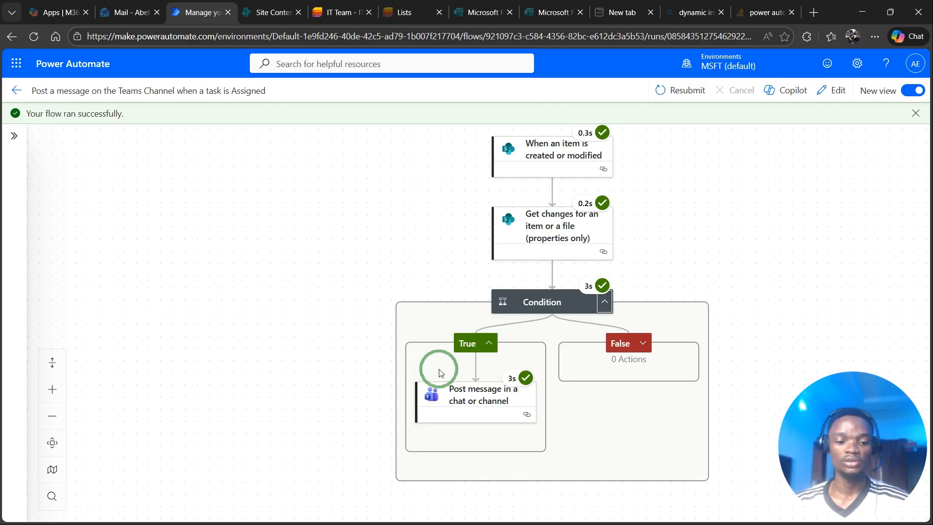
key(alt+Tab)
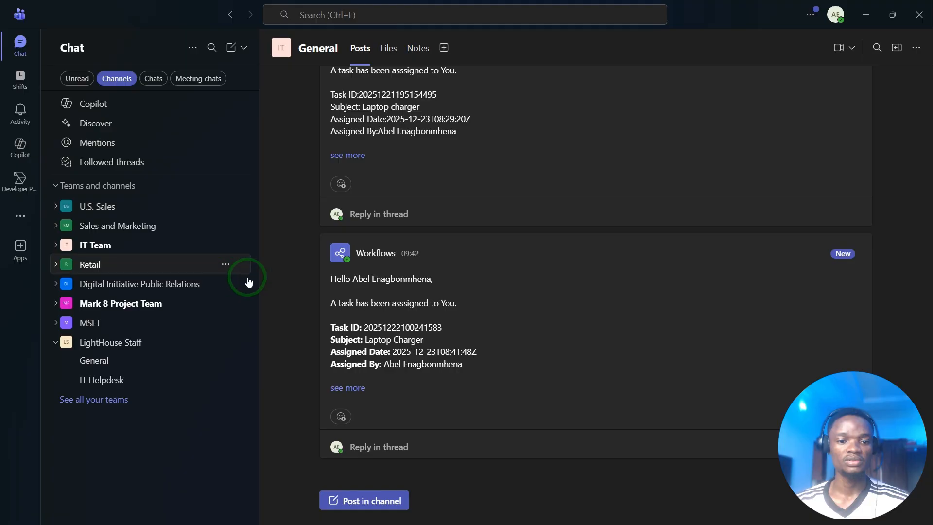
click(93, 247)
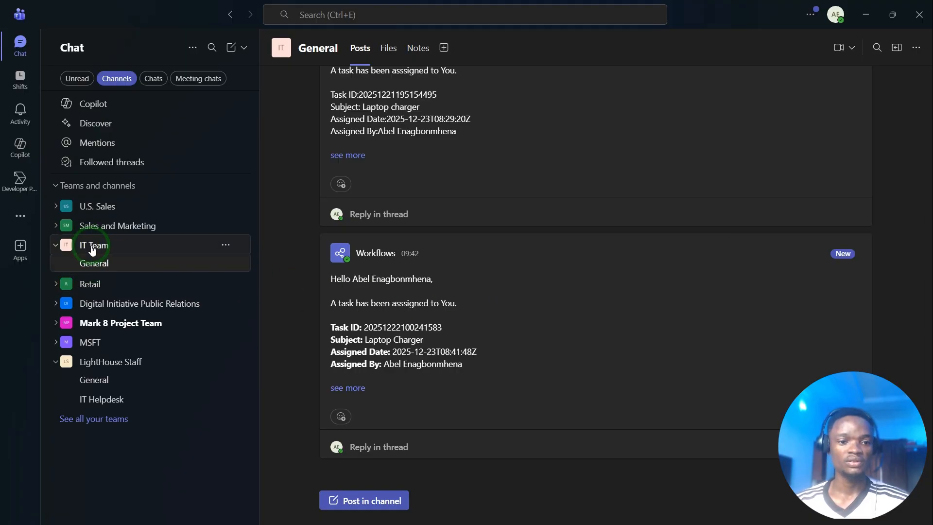
click(91, 265)
click(504, 294)
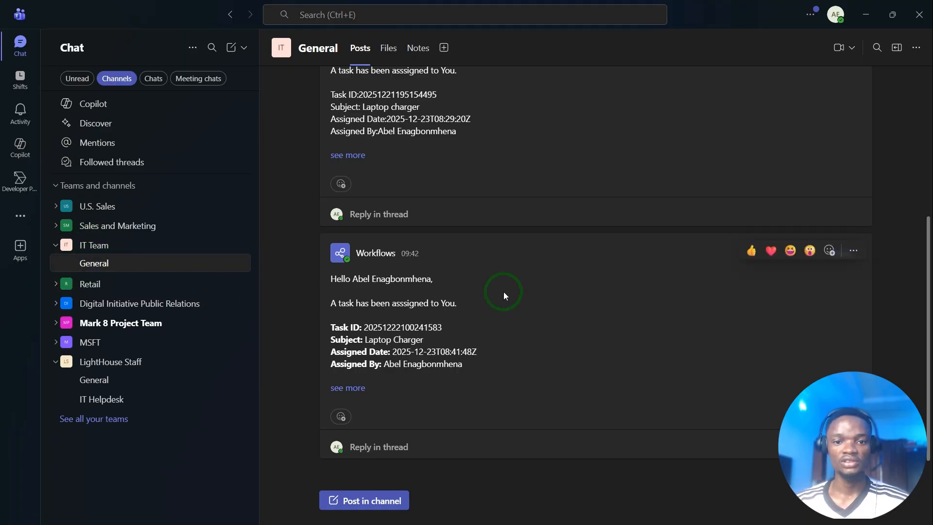